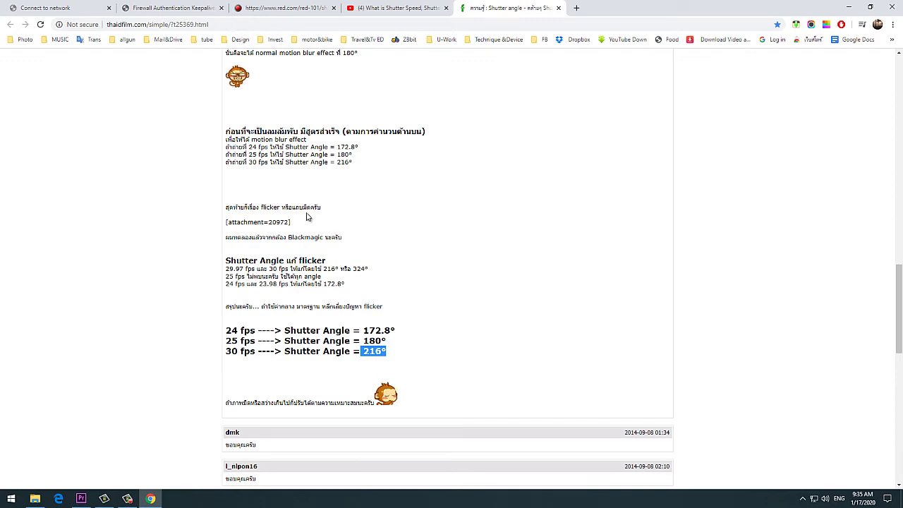
- Review the shutter angle formulas and the 24, 25 and 30 fps recommendations in the Thai article, highlighting the 180° motion blur line
scroll(348, 271, down, 2)
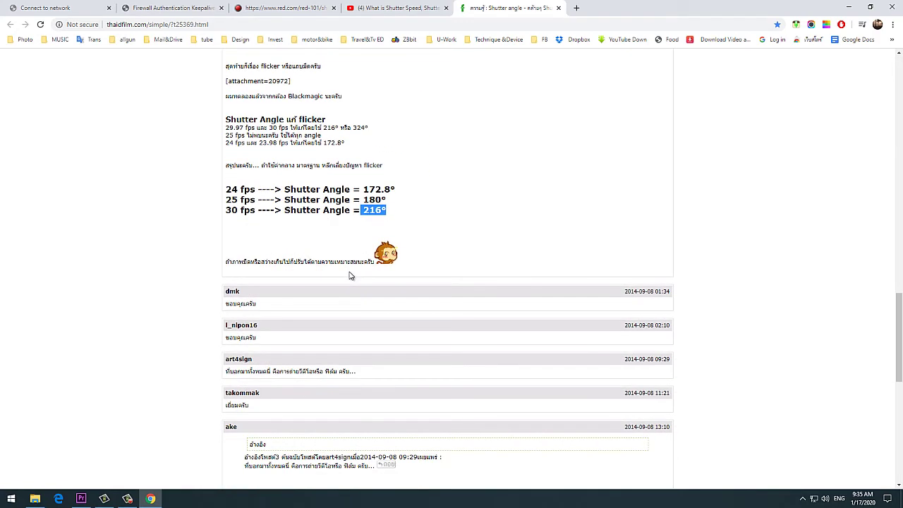
scroll(349, 275, up, 4)
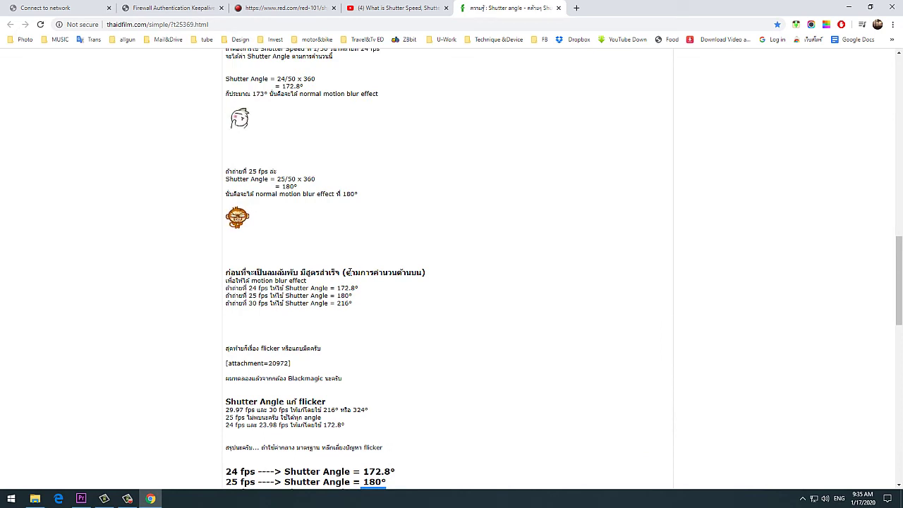
scroll(348, 270, up, 2)
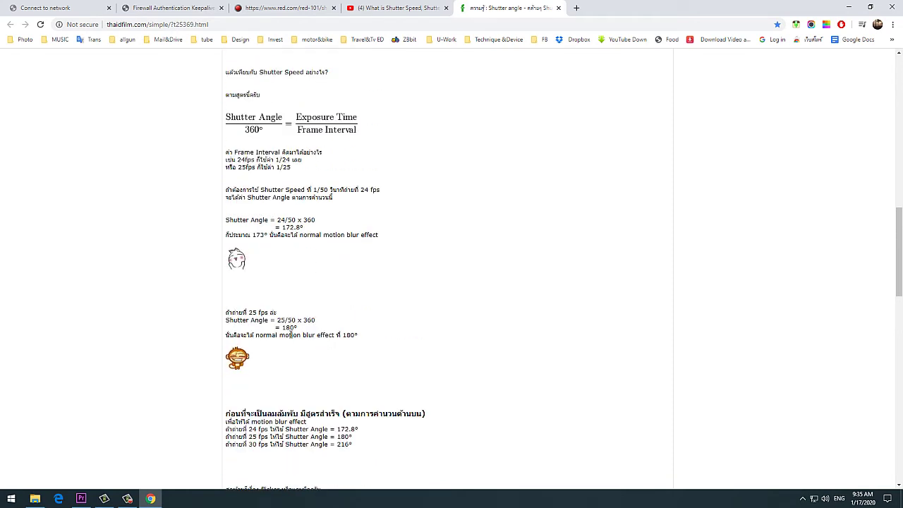
drag(290, 335, 363, 334)
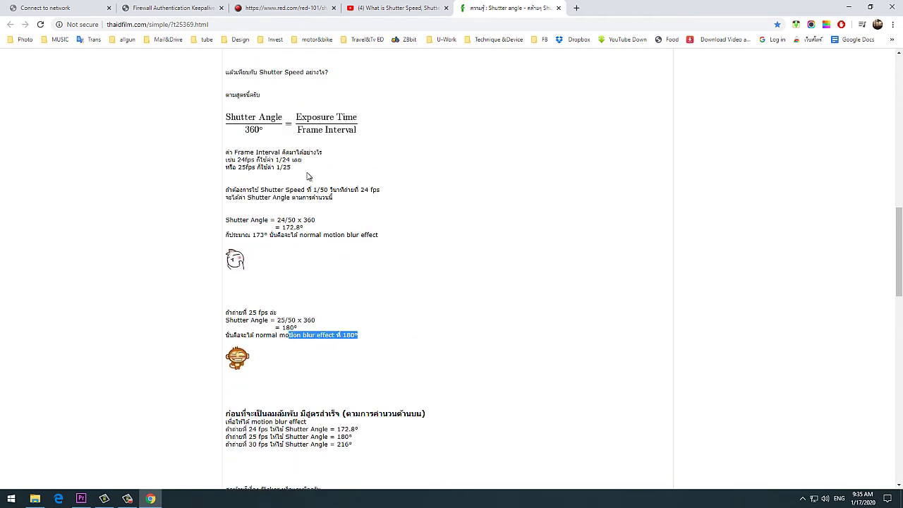
scroll(332, 258, up, 3)
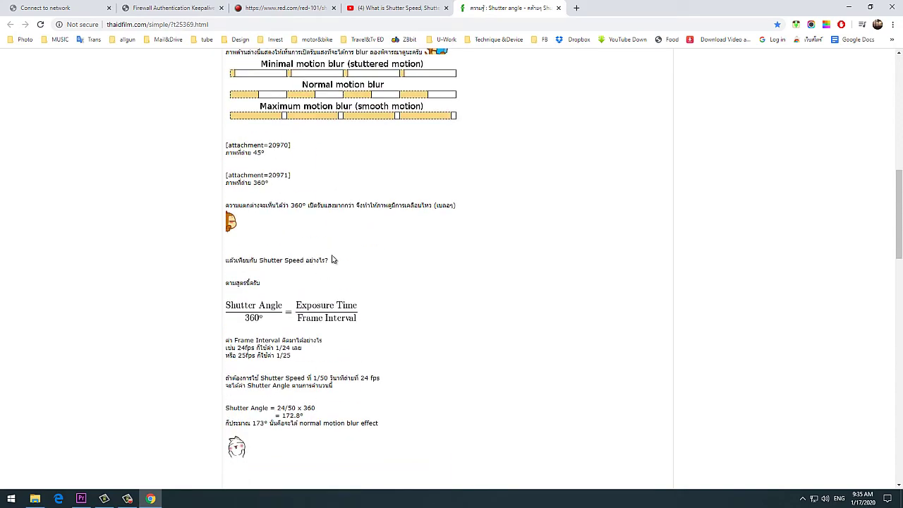
scroll(333, 260, up, 3)
- Open the 45° shutter angle example video from the RED article, play it, and pause it on the running children
click(311, 10)
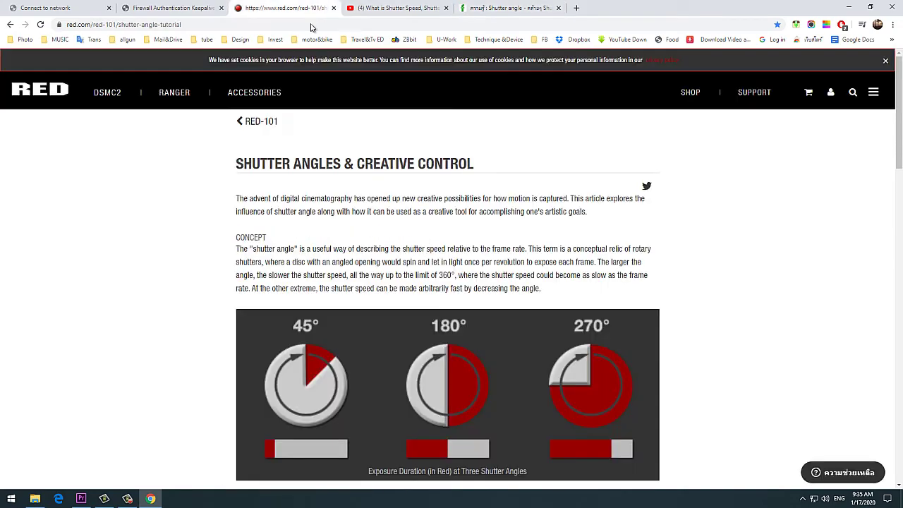
scroll(457, 274, down, 10)
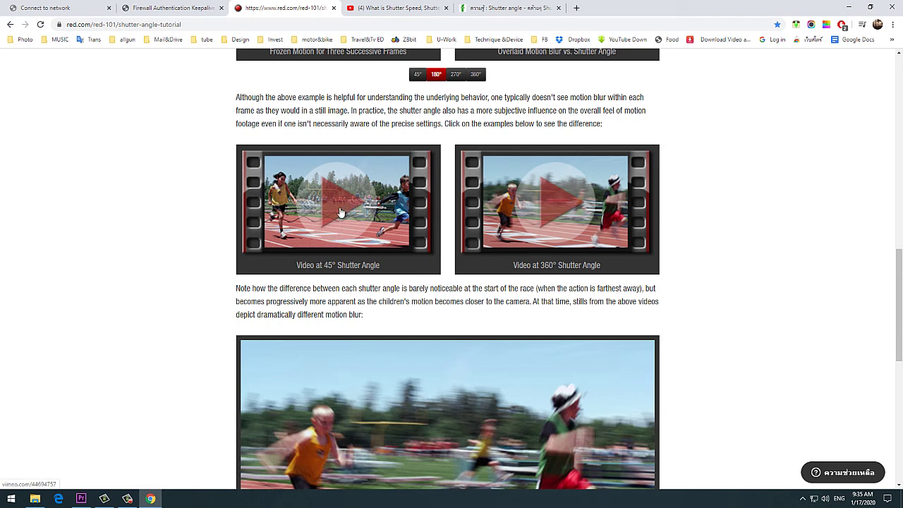
click(339, 212)
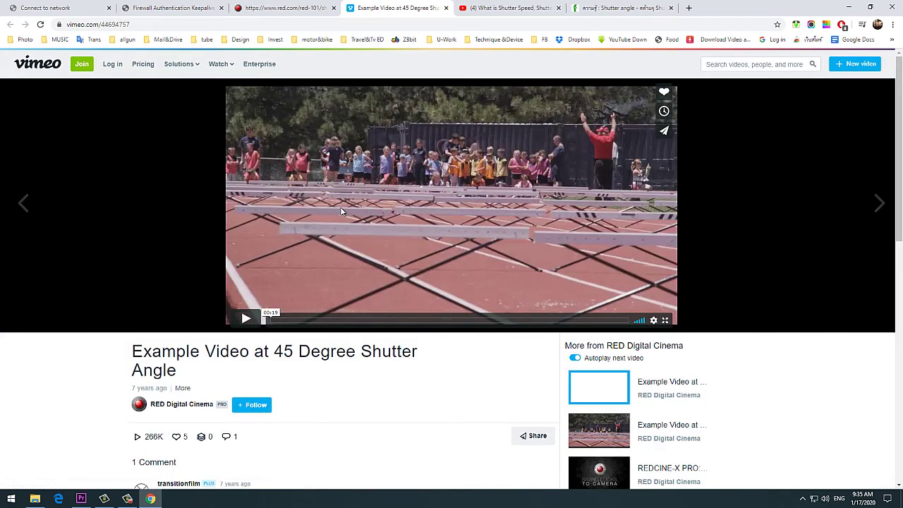
click(247, 319)
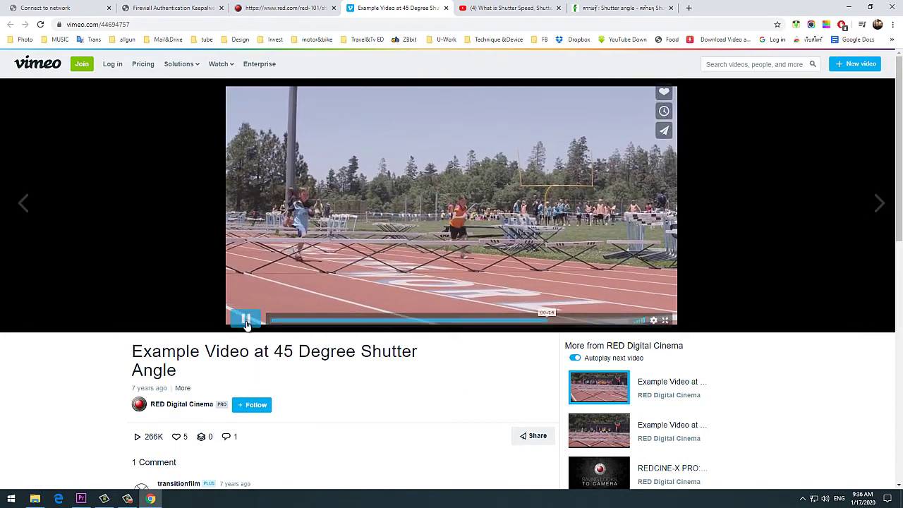
click(245, 320)
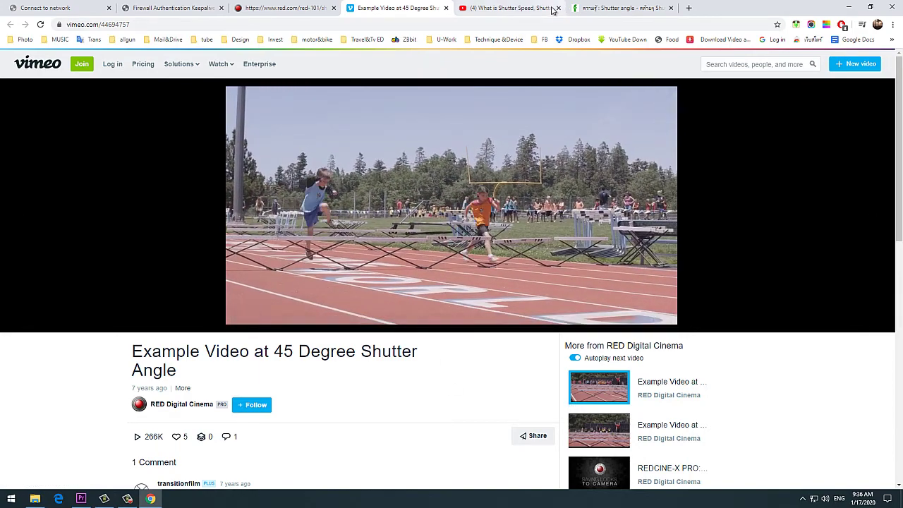
- Open the 360° shutter angle example video from the RED article and play it, pausing on the blurred runners
click(282, 8)
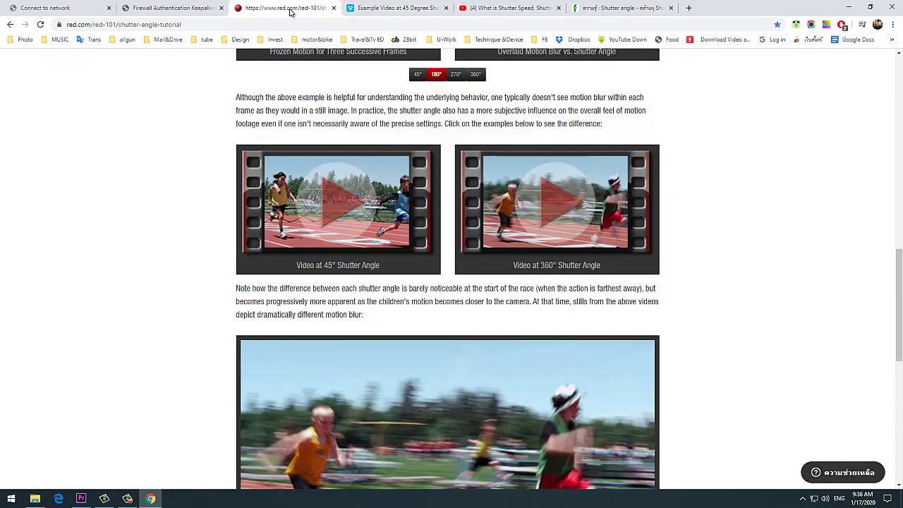
click(548, 193)
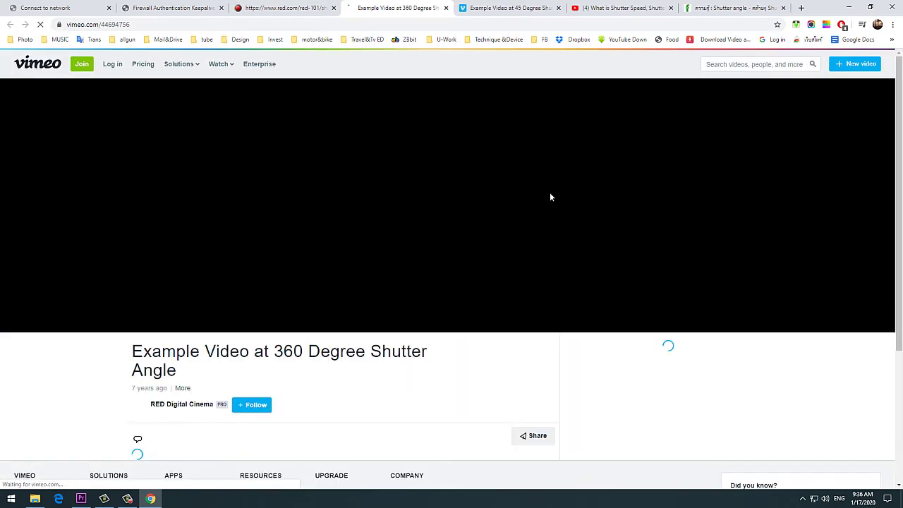
click(246, 319)
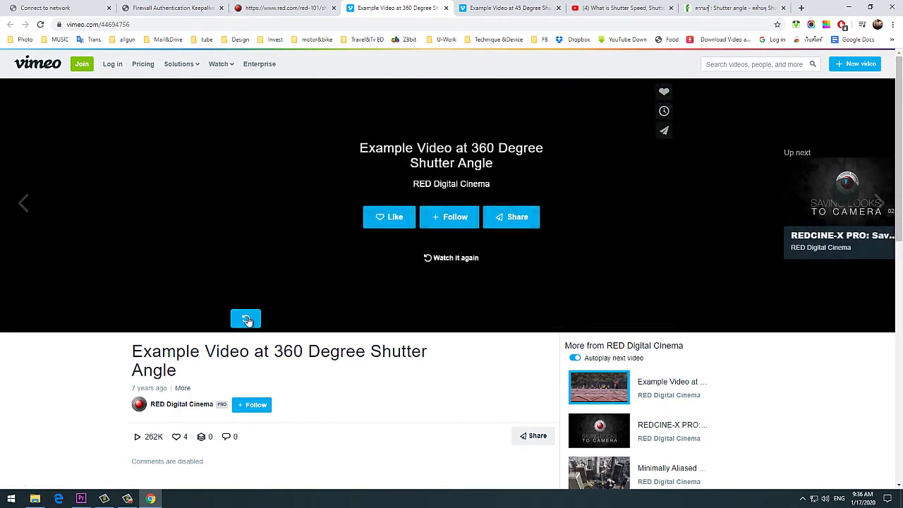
click(244, 316)
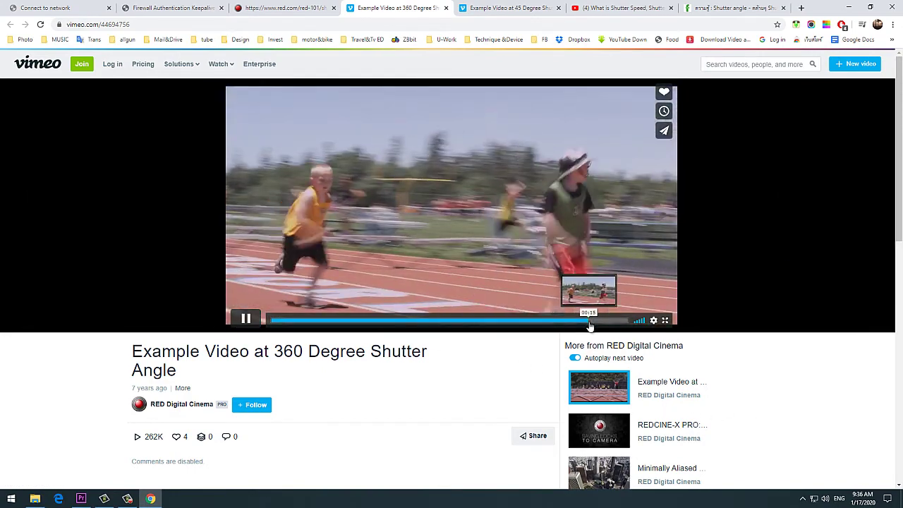
click(244, 317)
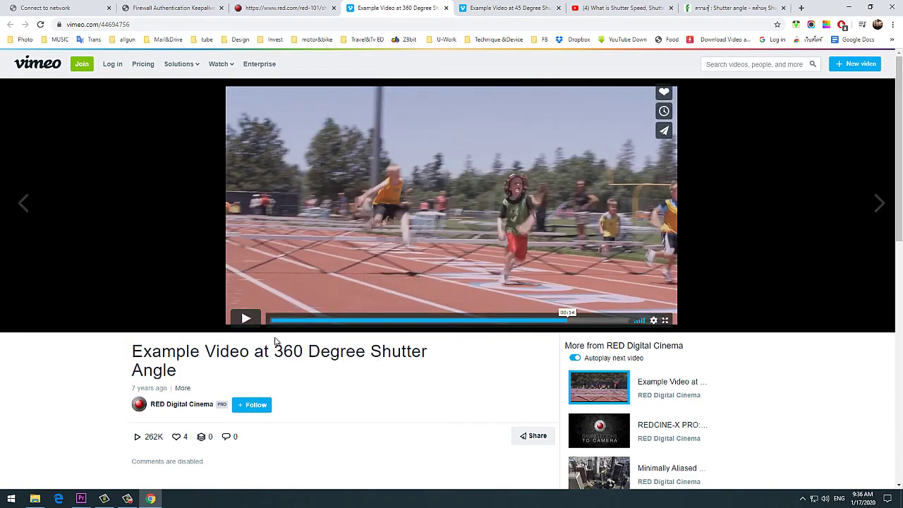
click(245, 318)
click(246, 318)
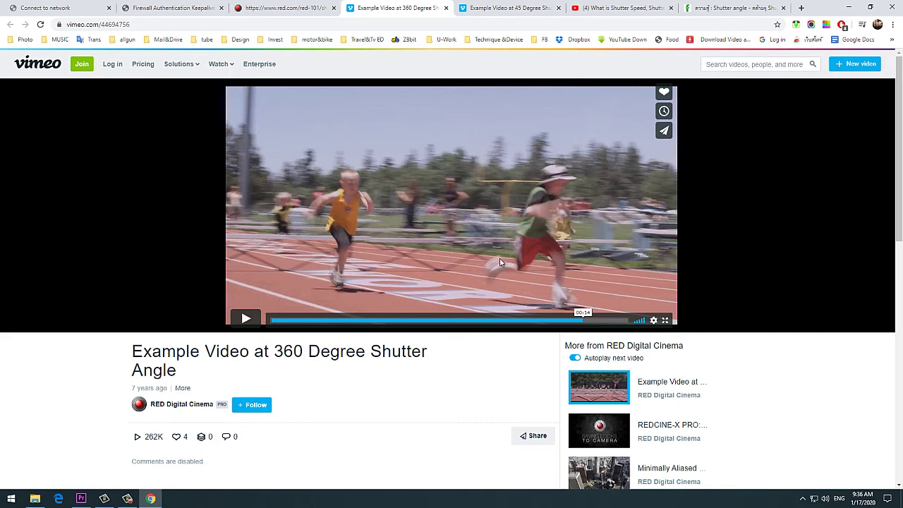
- Play and pause the 45° example video near the end of the race and compare its motion blur with the 360° video
click(496, 7)
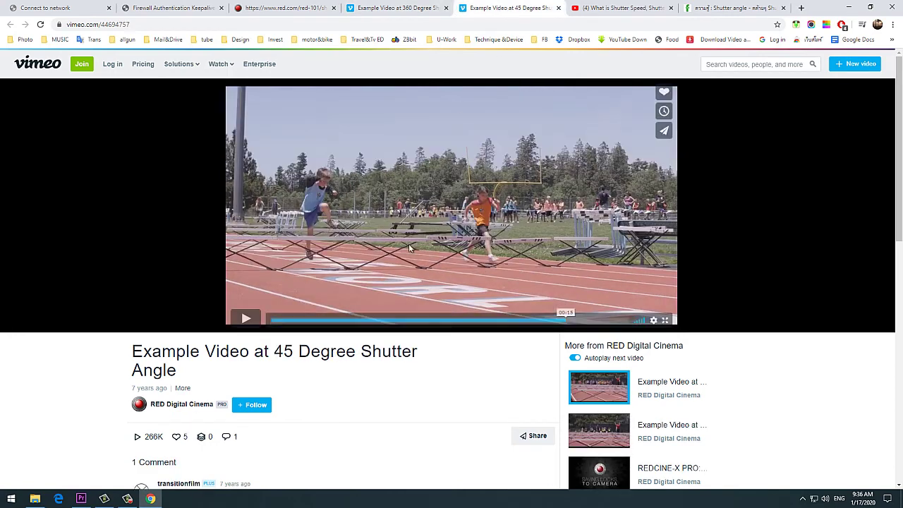
click(249, 320)
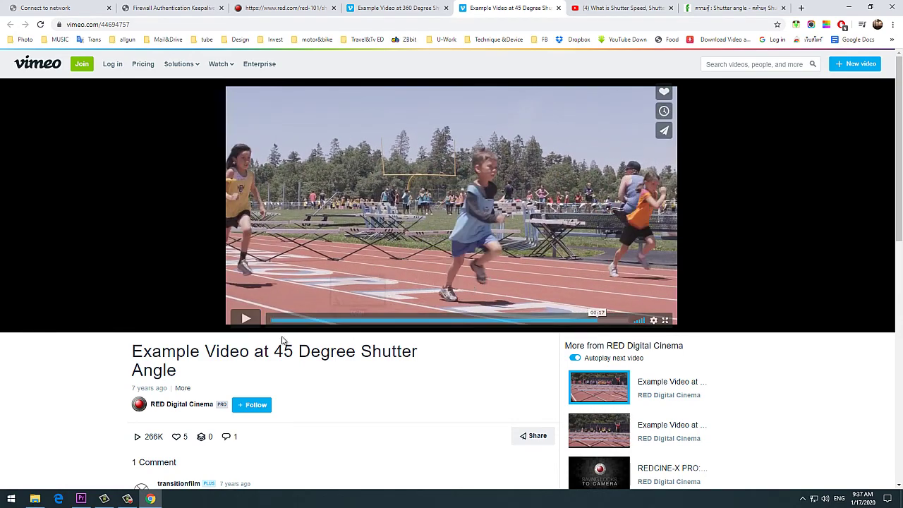
click(246, 320)
click(245, 319)
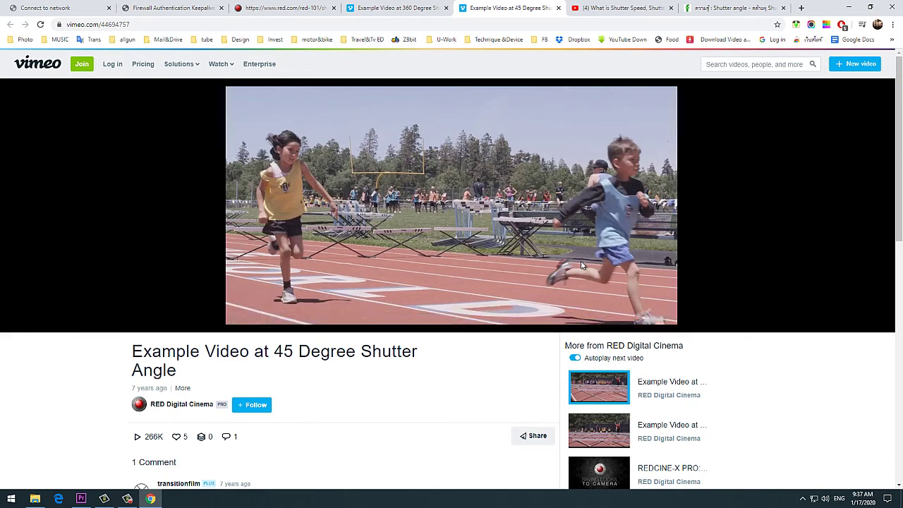
mouse_move(584, 260)
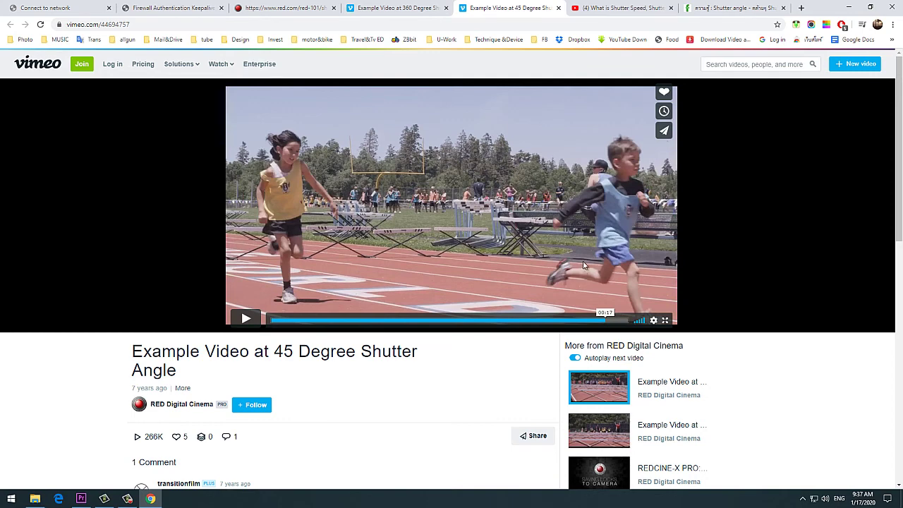
click(386, 10)
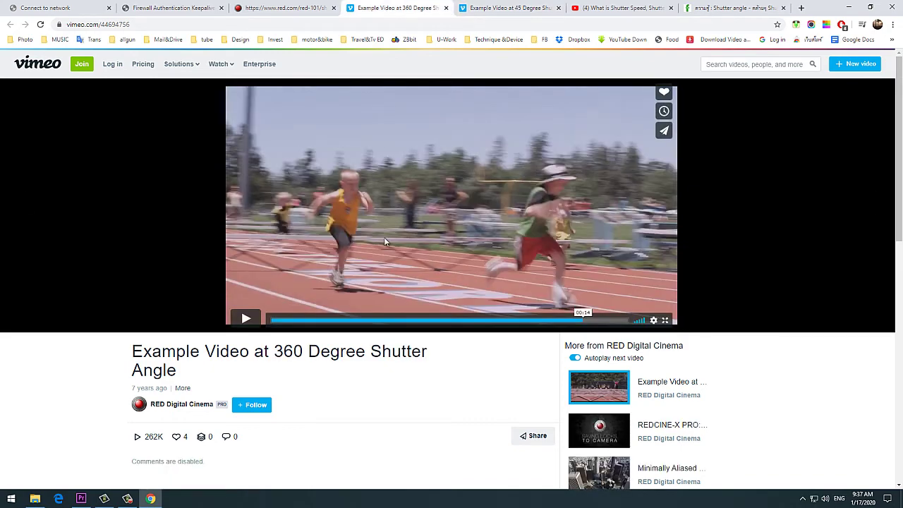
- Return to the Thai shutter angle article and read down from the calculation examples to the flicker section
click(268, 10)
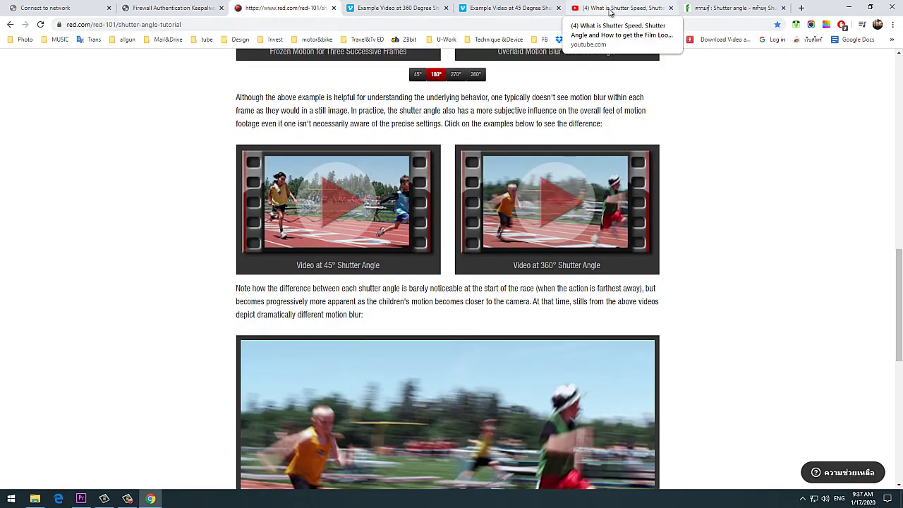
click(621, 8)
click(734, 8)
scroll(289, 362, down, 3)
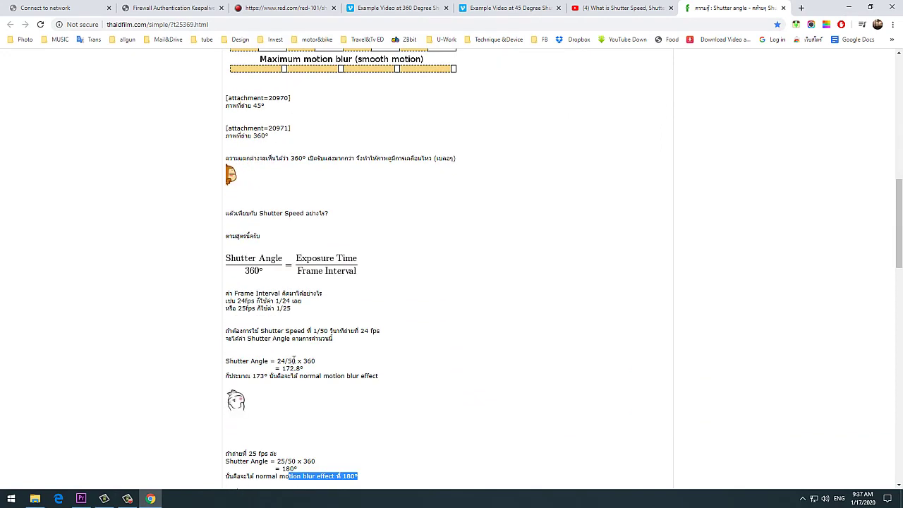
scroll(294, 362, down, 2)
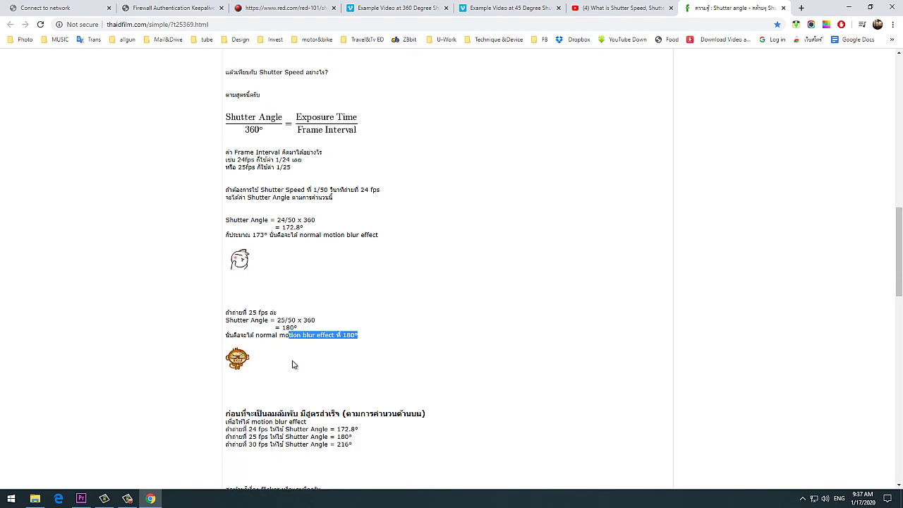
scroll(294, 363, down, 2)
scroll(291, 361, down, 1)
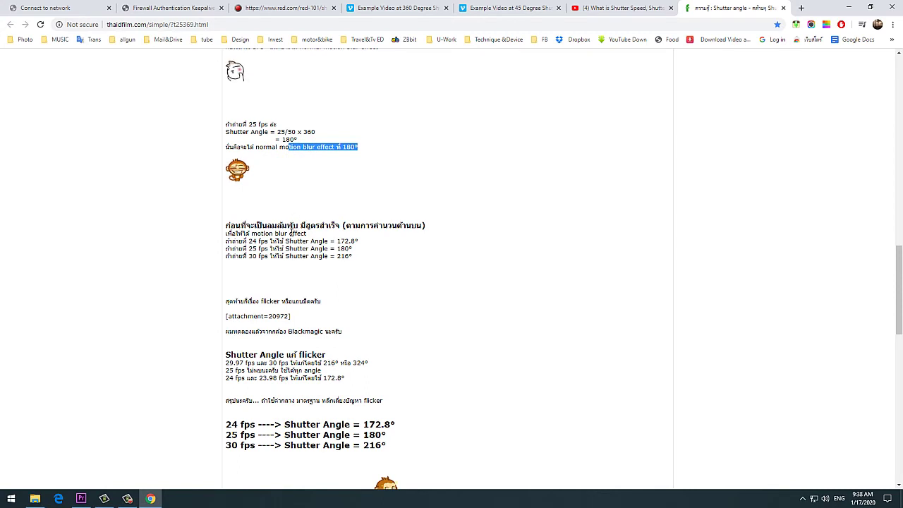
click(294, 211)
scroll(367, 372, down, 2)
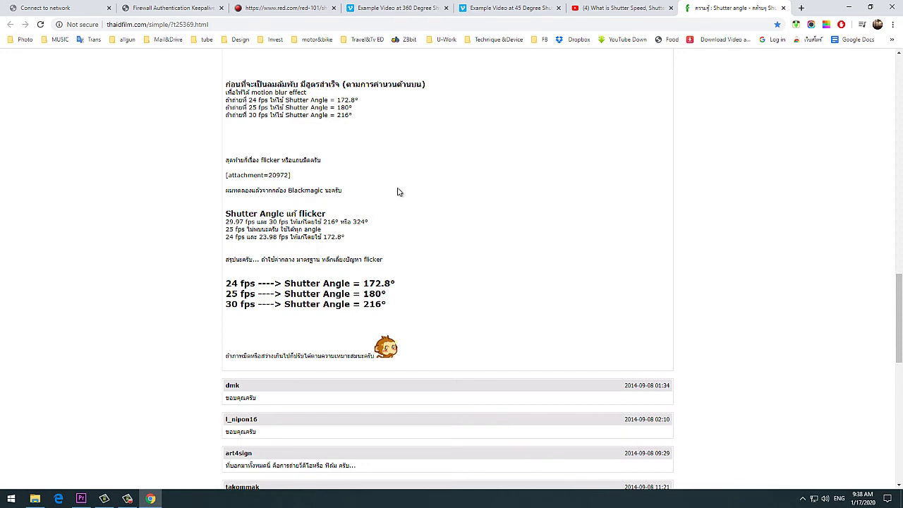
scroll(227, 198, down, 1)
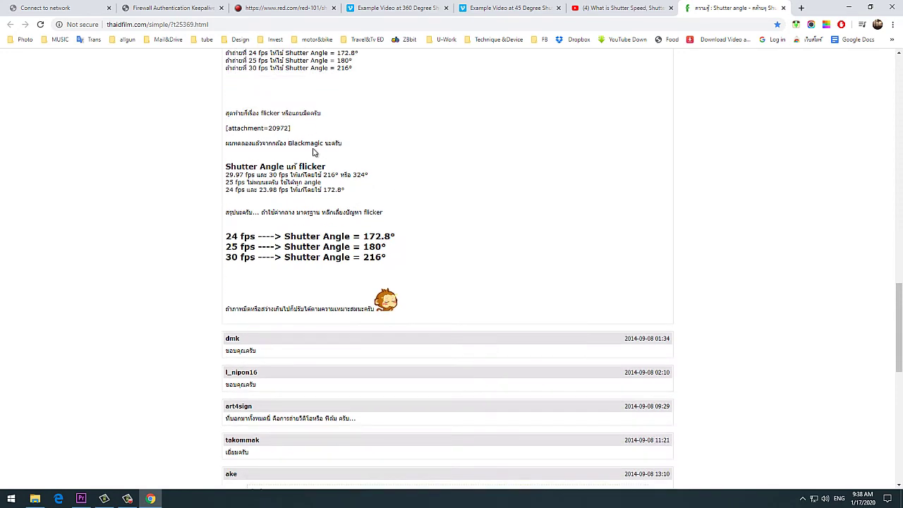
- Highlight the article's anti-flicker shutter angle notes for 29.97 and 30 fps, 25 fps, and 24 and 23.98 fps
drag(288, 141, 326, 141)
click(228, 179)
drag(267, 175, 280, 175)
click(325, 179)
drag(350, 175, 368, 180)
drag(229, 182, 317, 183)
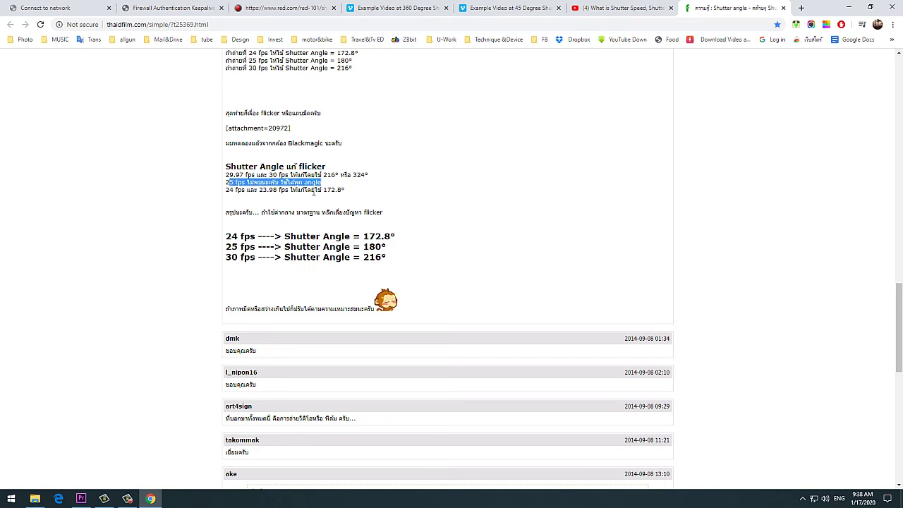
drag(229, 187, 254, 199)
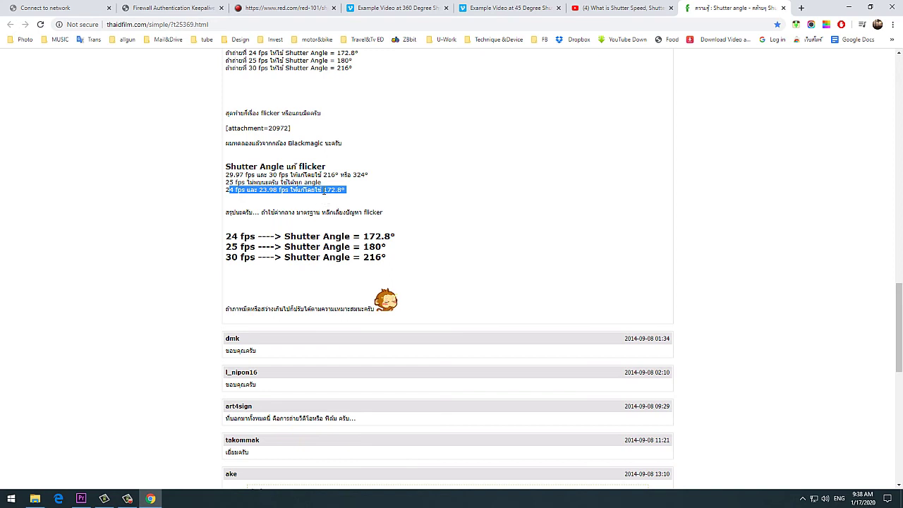
click(343, 190)
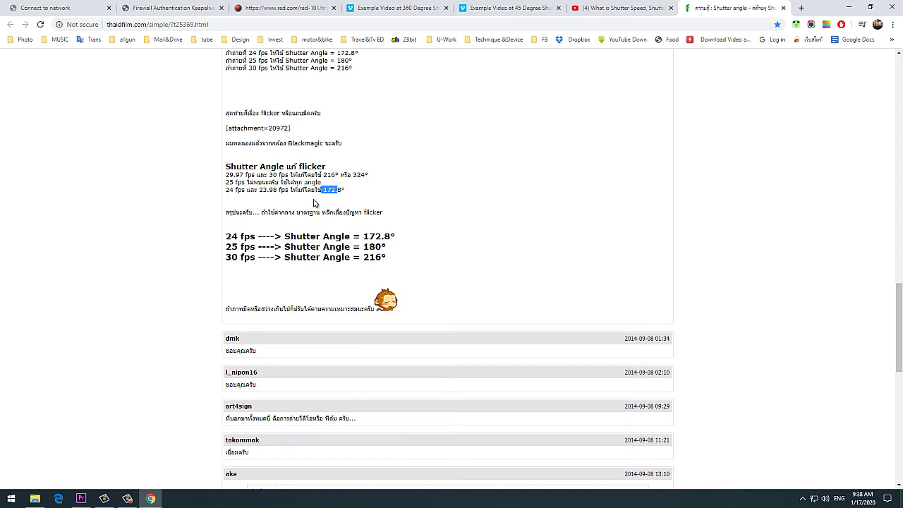
- Close the RED shutter angle article
click(304, 14)
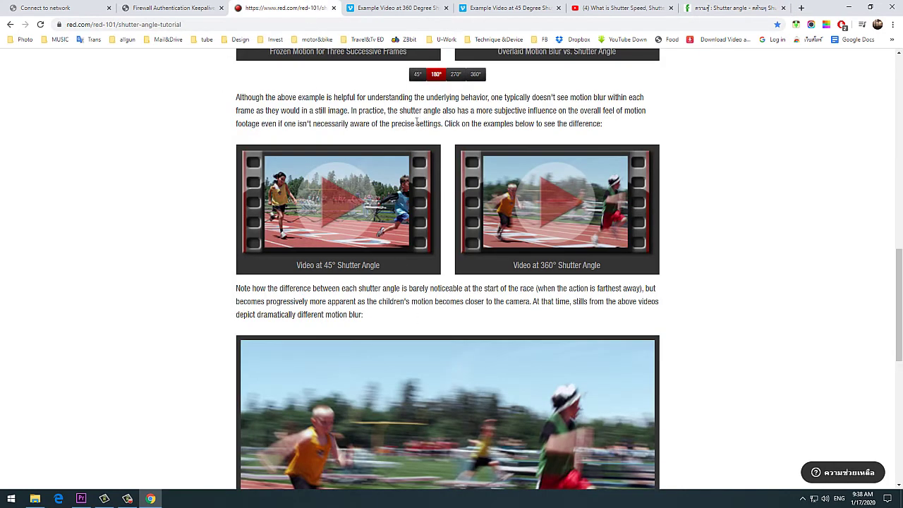
click(334, 8)
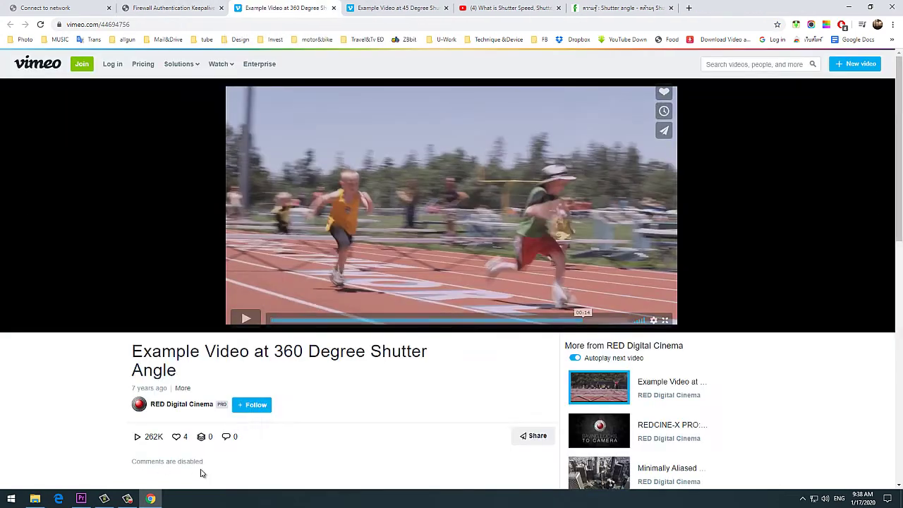
- Switch to Premiere Pro and raise the Transform effect's Shutter Angle on the Rotation adjustment layer to about 300
click(128, 498)
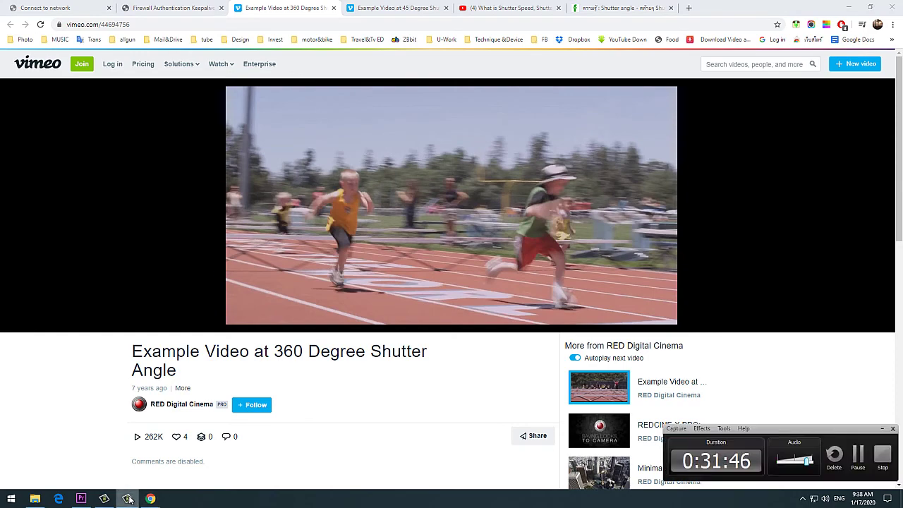
click(82, 498)
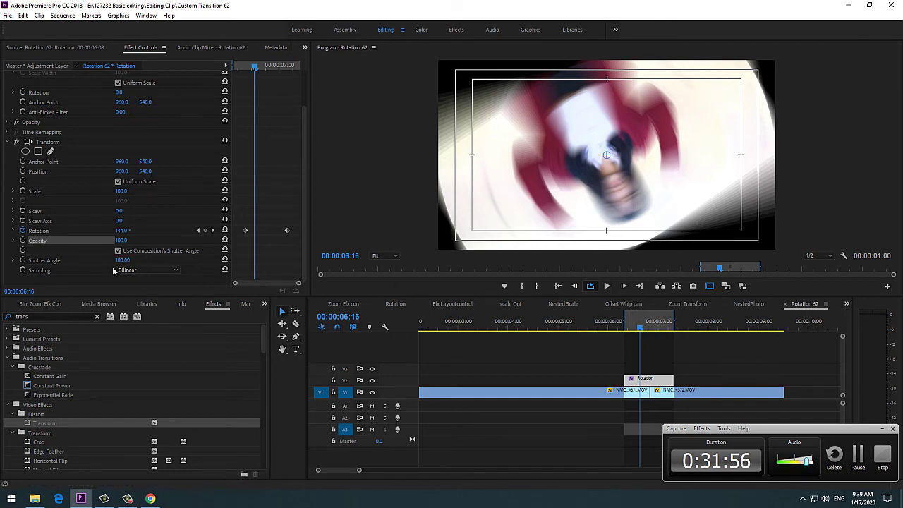
drag(120, 261, 197, 268)
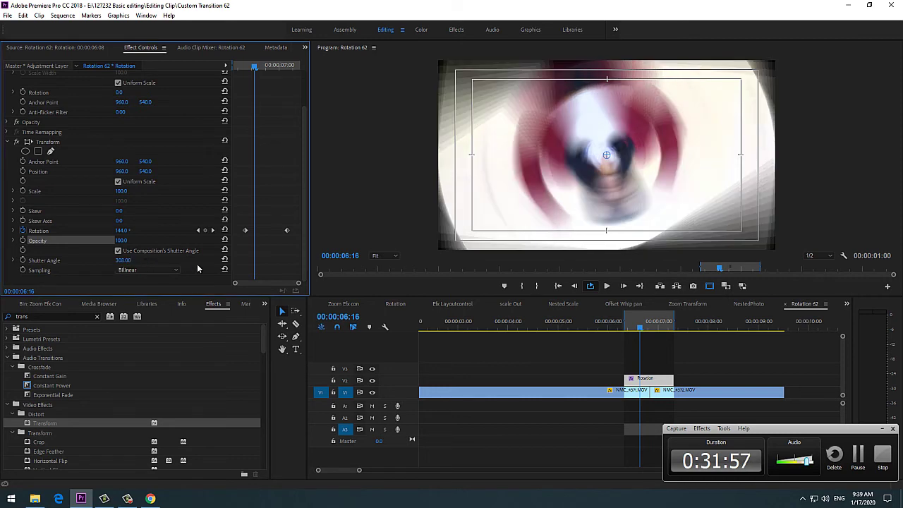
- Play the rotation transition from just before its start and scrub through to the end of the rotation to check the blur
click(598, 328)
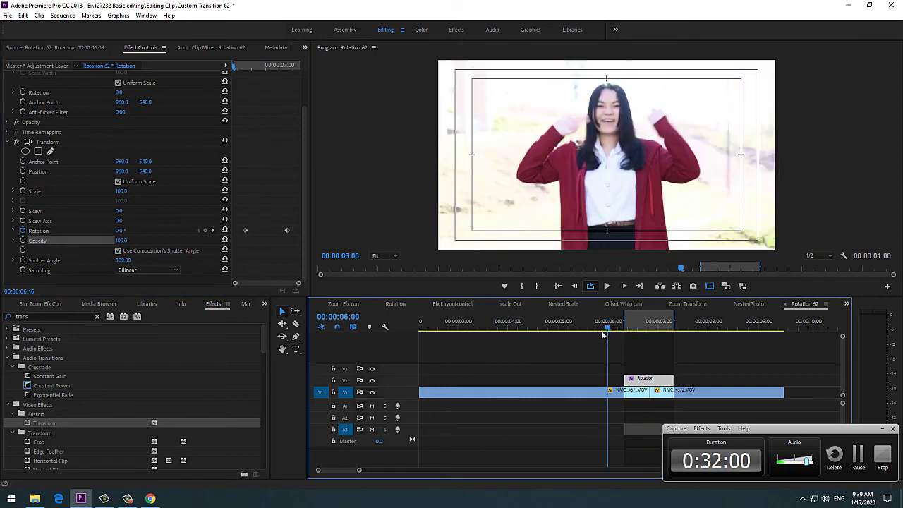
key(space)
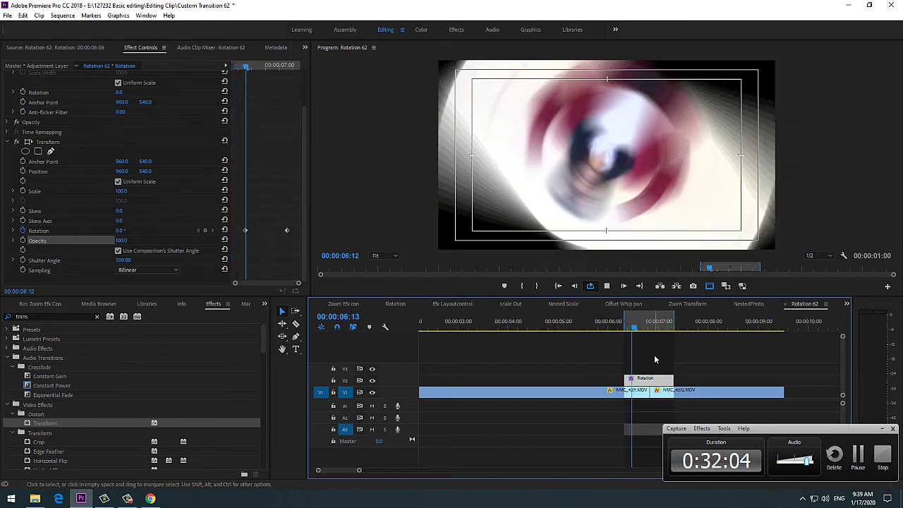
key(space)
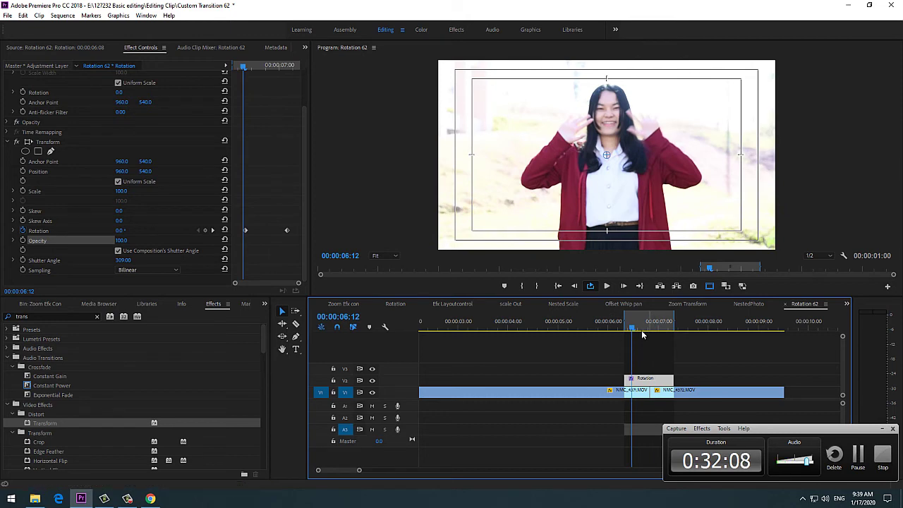
drag(635, 331, 667, 337)
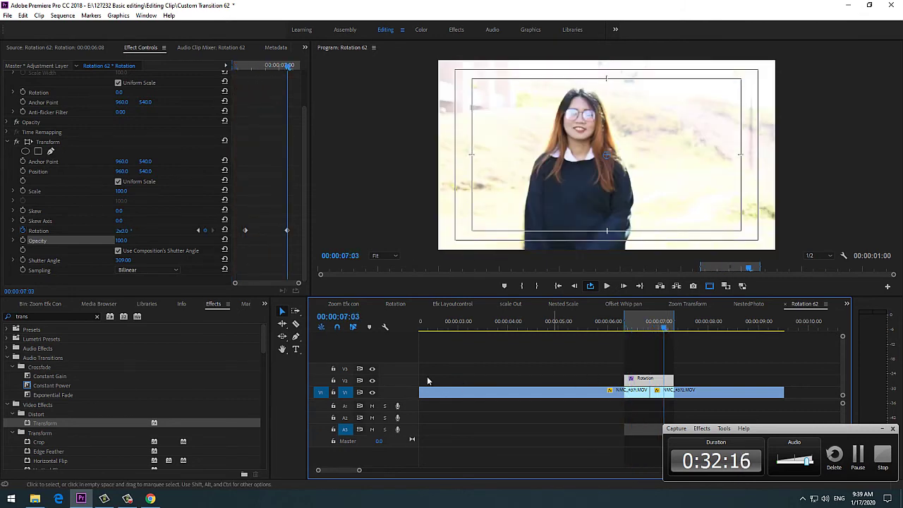
- Add one video track after Video 3 and one standard audio track after Audio 3 to the Rotation 62 sequence
right_click(404, 346)
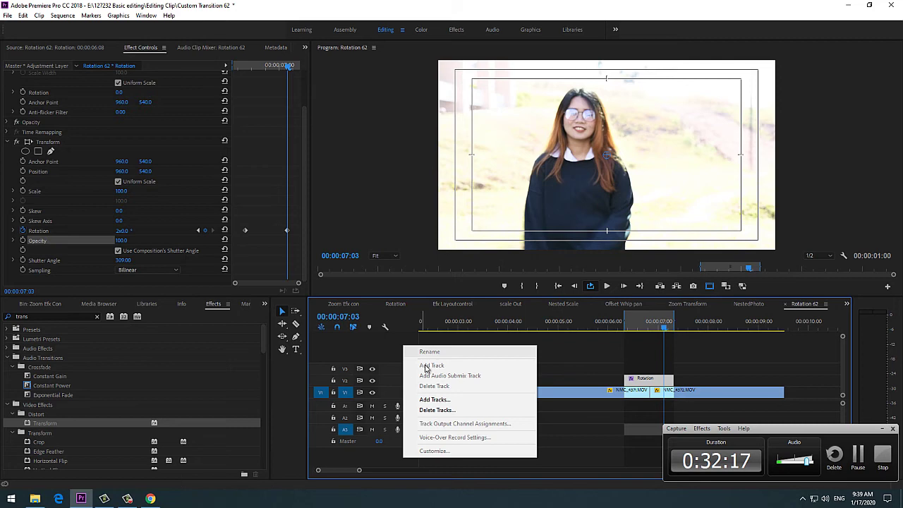
click(432, 399)
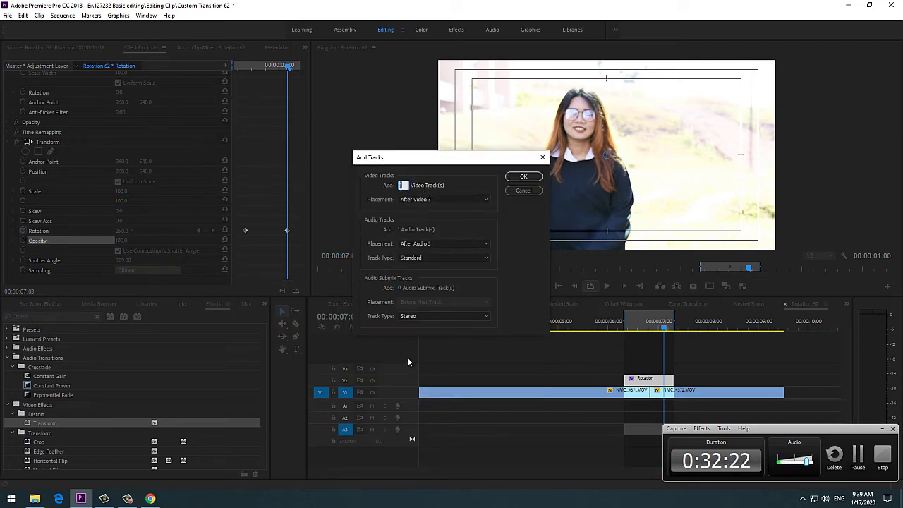
click(530, 176)
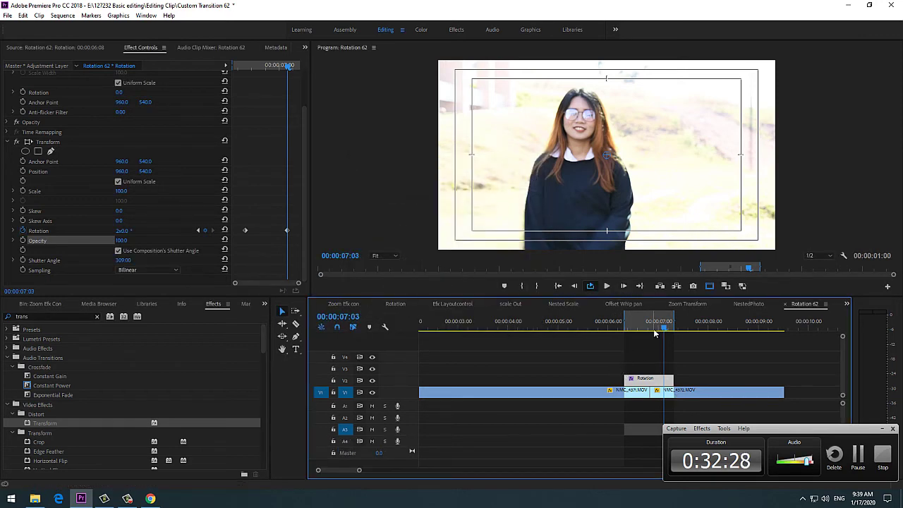
- Lower the Transform effect's Shutter Angle on the Rotation adjustment layer to 171 and preview the transition
drag(666, 329, 658, 330)
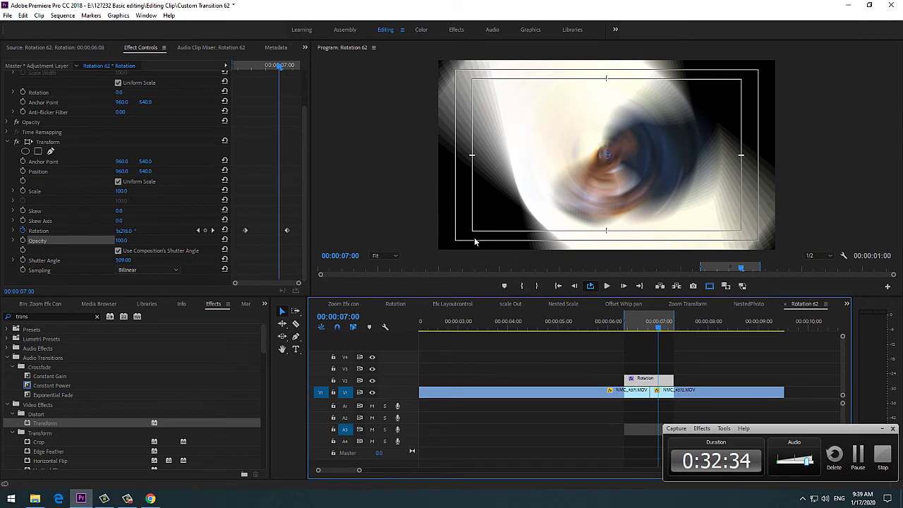
click(103, 268)
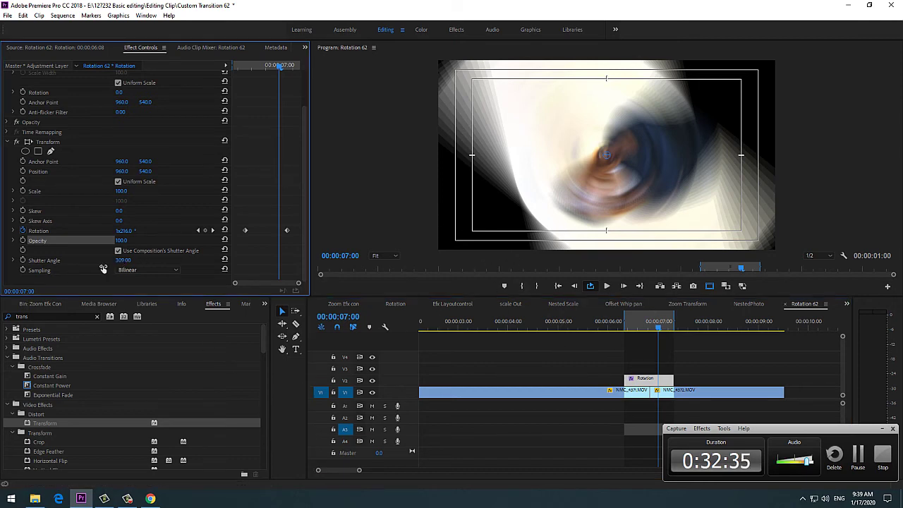
drag(82, 272, 58, 276)
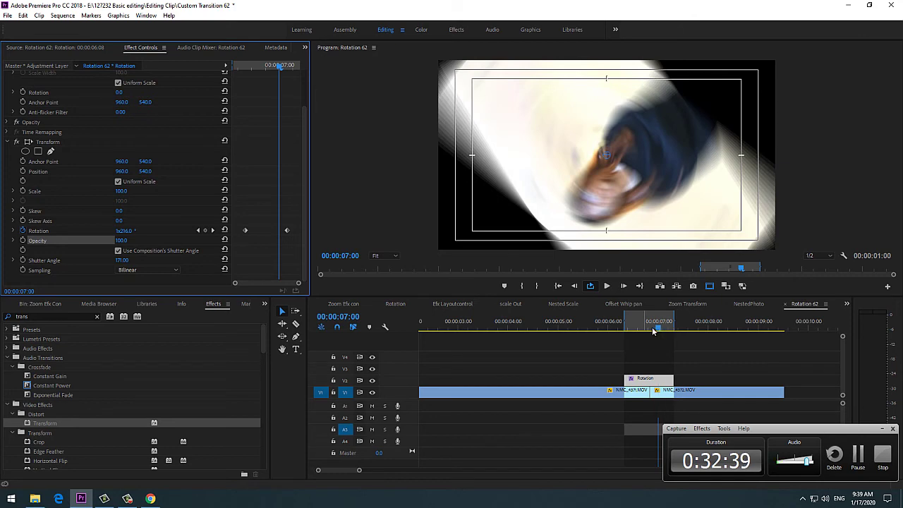
click(650, 330)
drag(650, 330, 627, 329)
key(space)
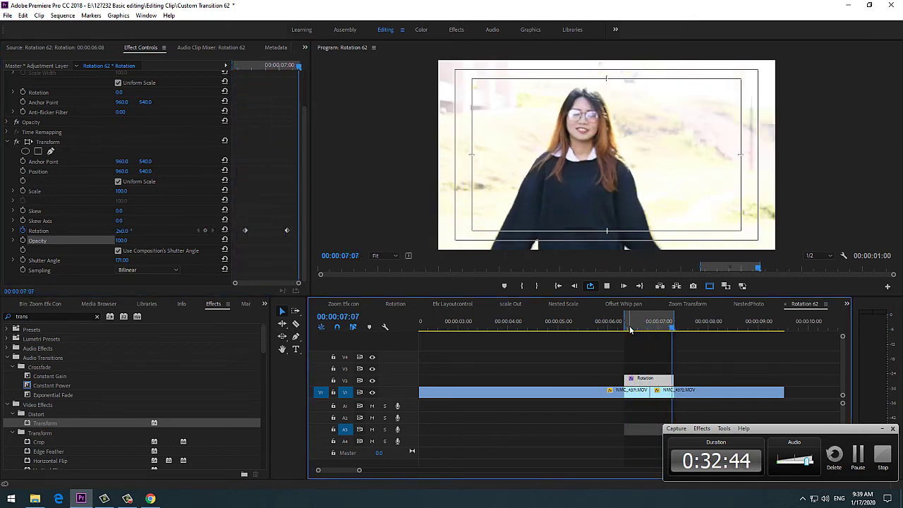
key(space)
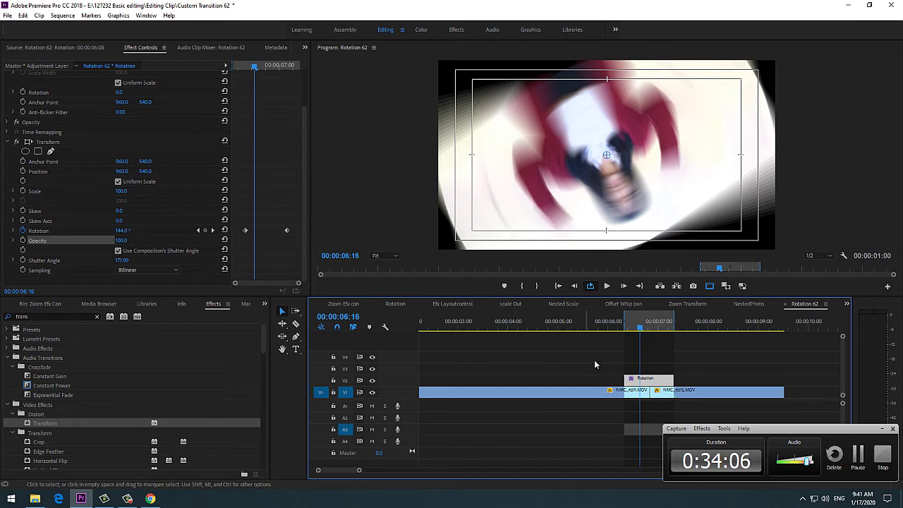
- Turn off Use Composition's Shutter Angle in the Transform effect and play the rotation transition to check its motion blur
click(632, 331)
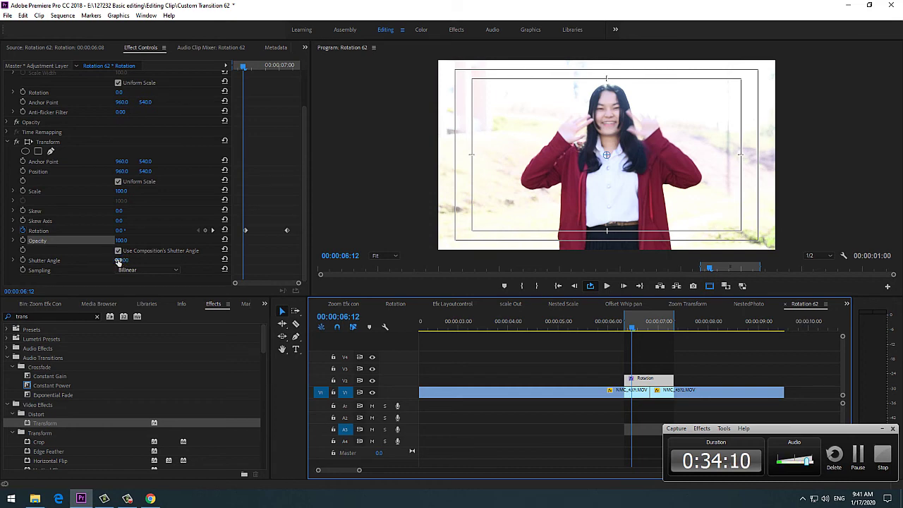
click(118, 251)
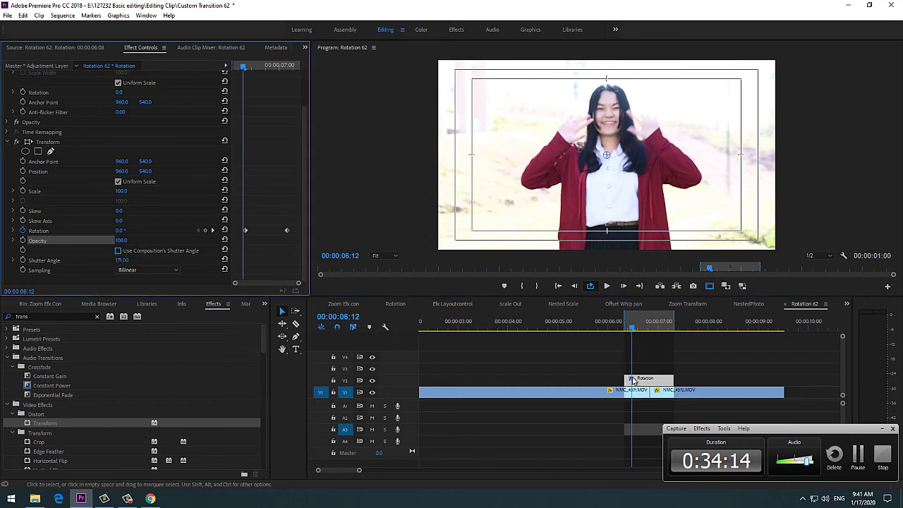
key(ctrl+z)
key(ctrl+shift+z)
click(684, 369)
key(ctrl+shift+space)
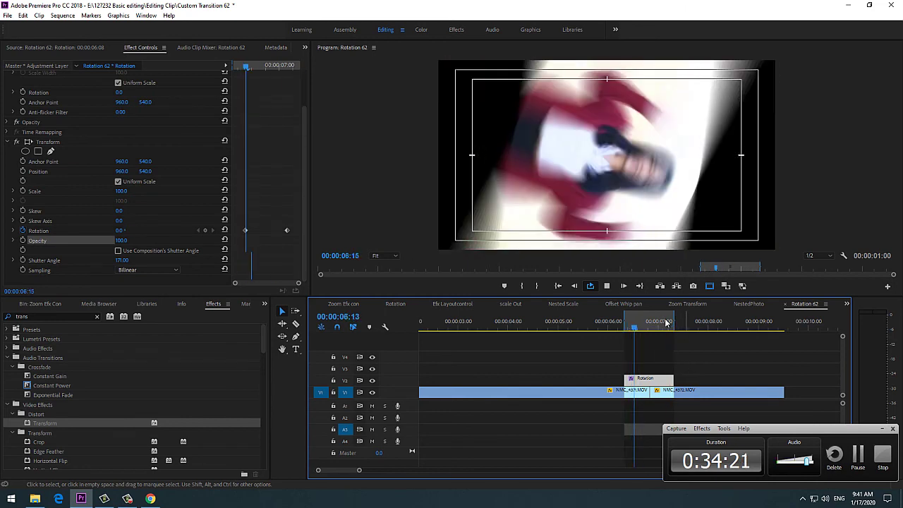
key(space)
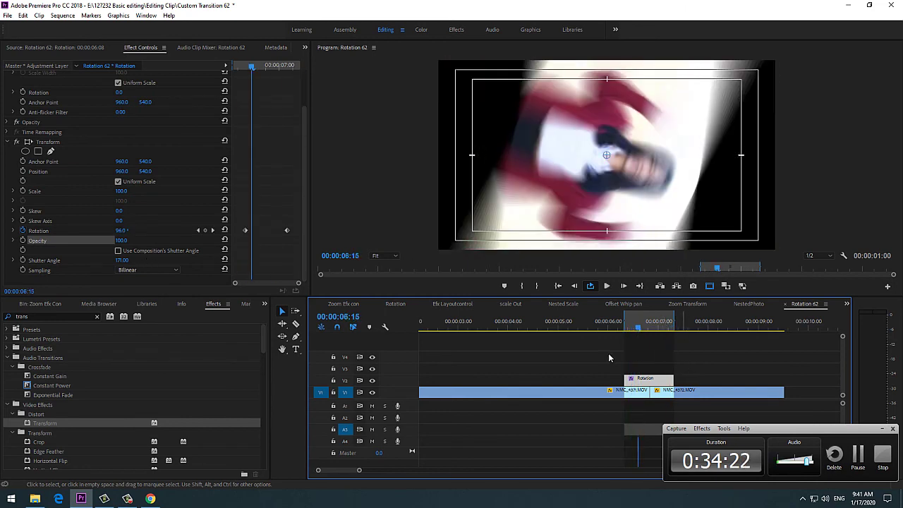
key(ctrl+shift+space)
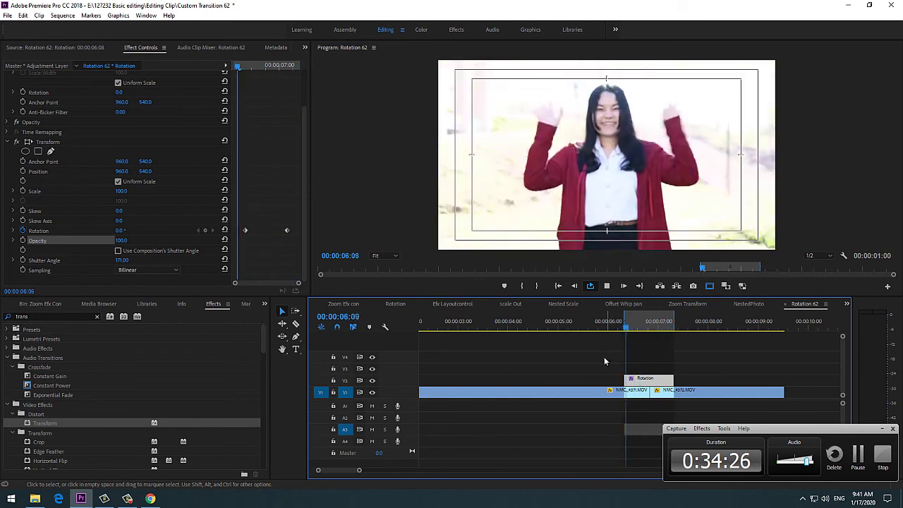
key(space)
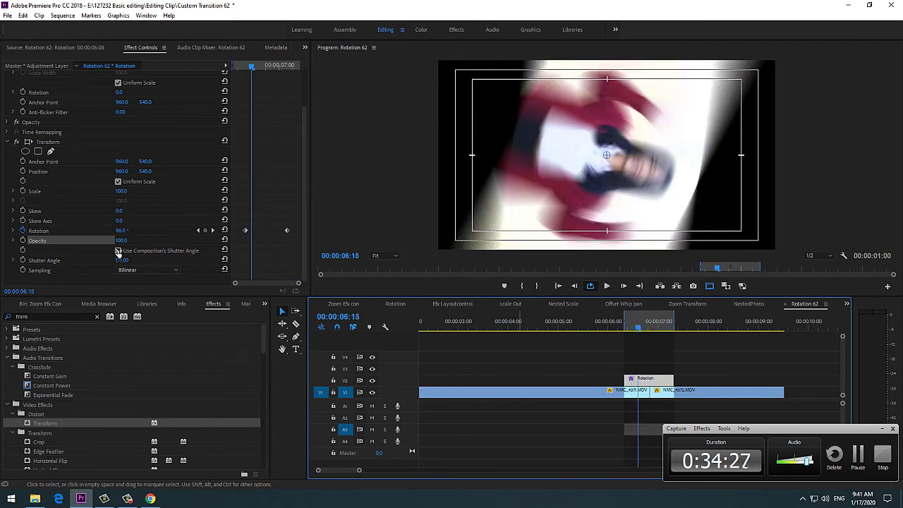
- Toggle Use Composition's Shutter Angle on and off to compare the blur, leaving it turned on
click(118, 251)
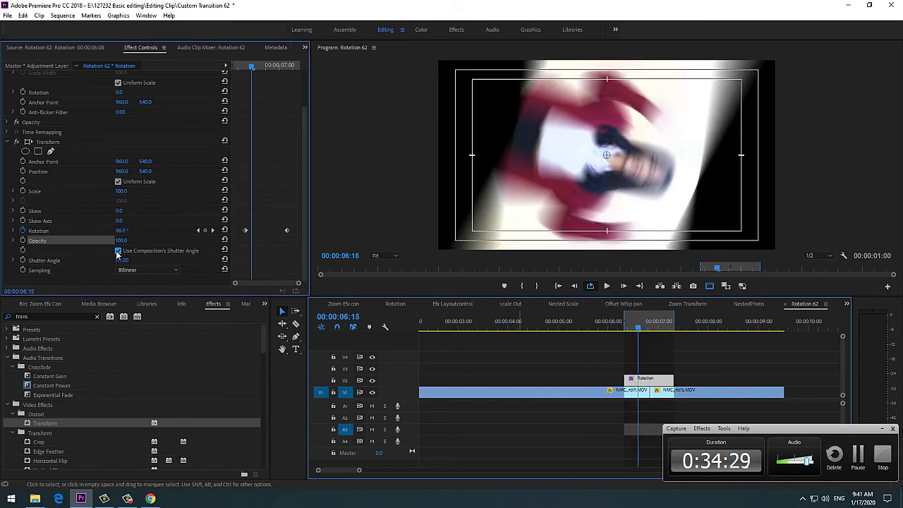
click(120, 251)
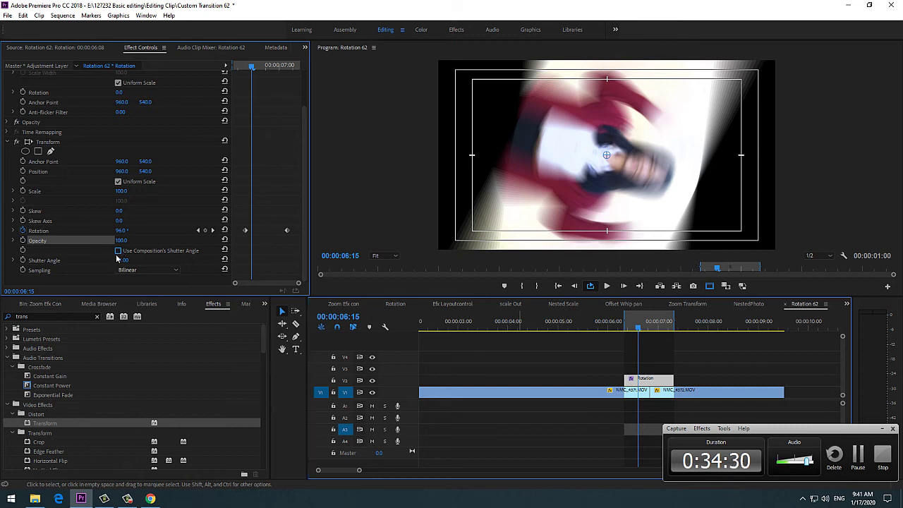
click(118, 251)
click(117, 252)
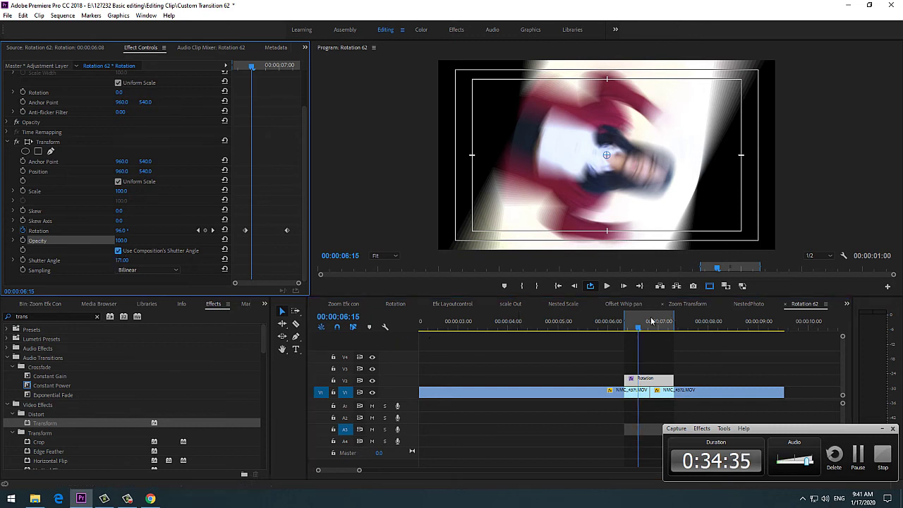
- Play the rotation transition and step through its frames to examine the motion blur on both clips
key(space)
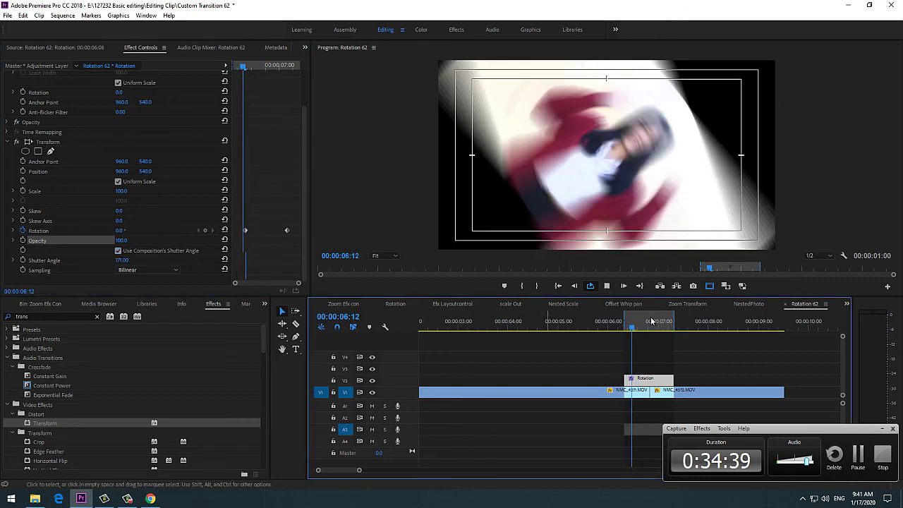
key(space)
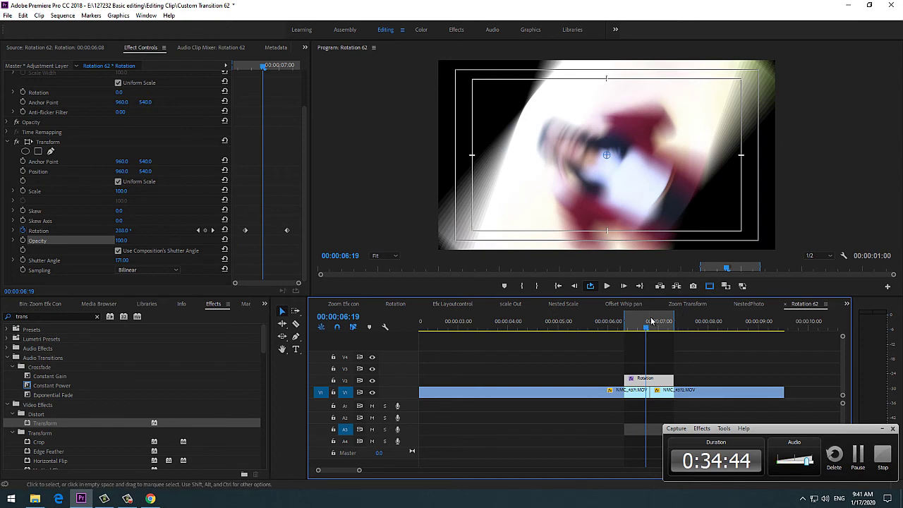
key(Left)
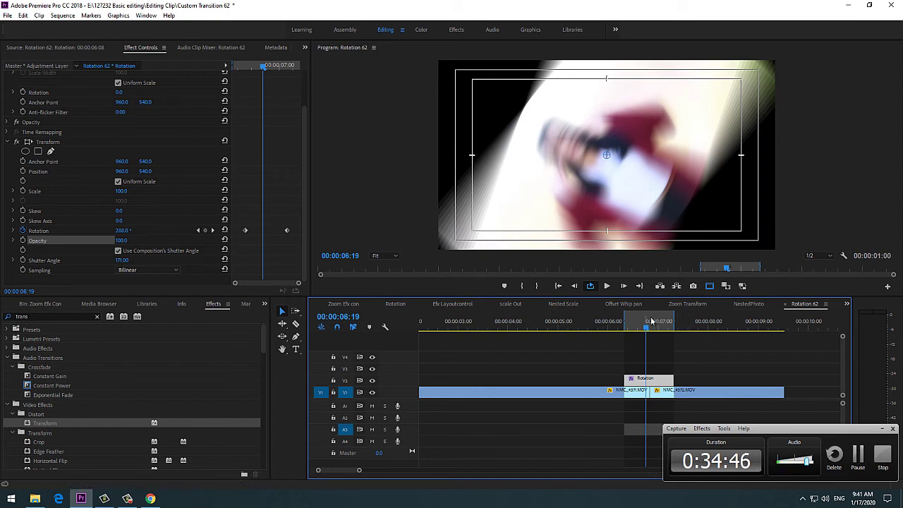
key(Right)
key(Right)
key(Right)
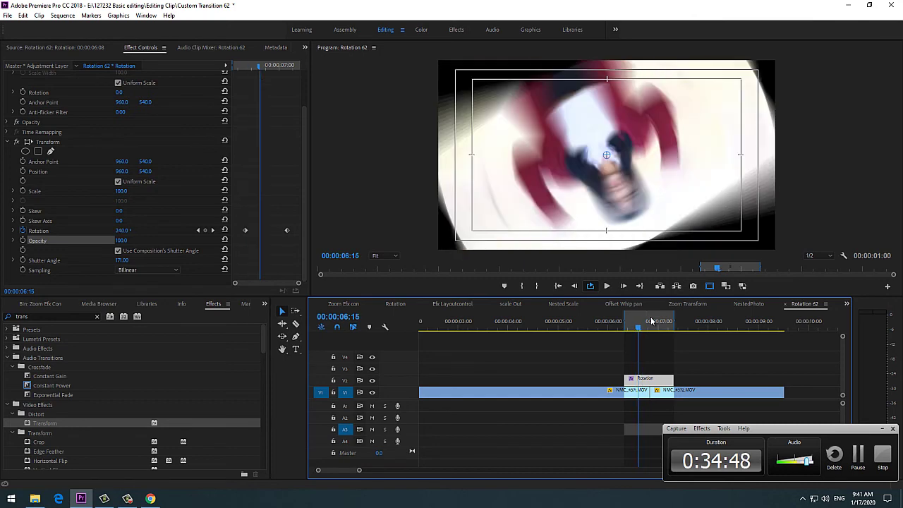
key(Right)
key(Right)
key(Right)
key(Right)
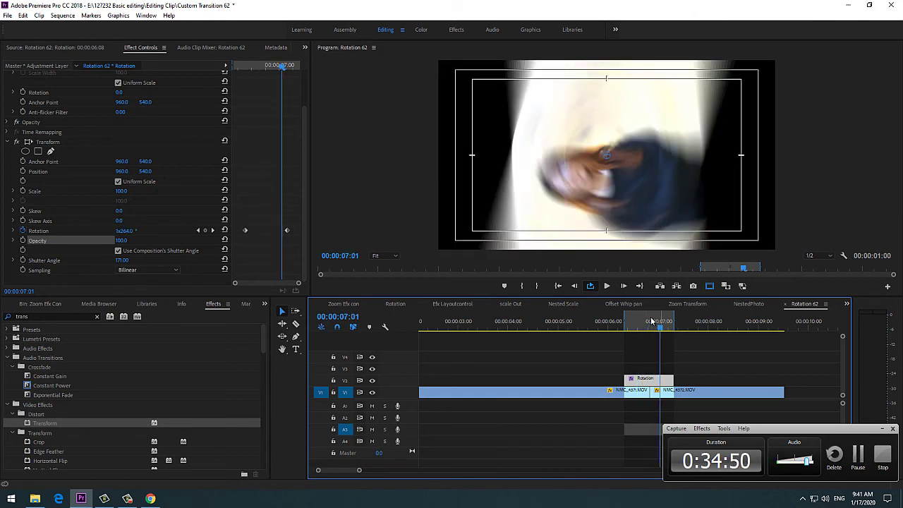
- Duplicate the two V1 clips and the Rotation adjustment layer onto tracks V3 and V4 at the same time position
drag(811, 394, 578, 372)
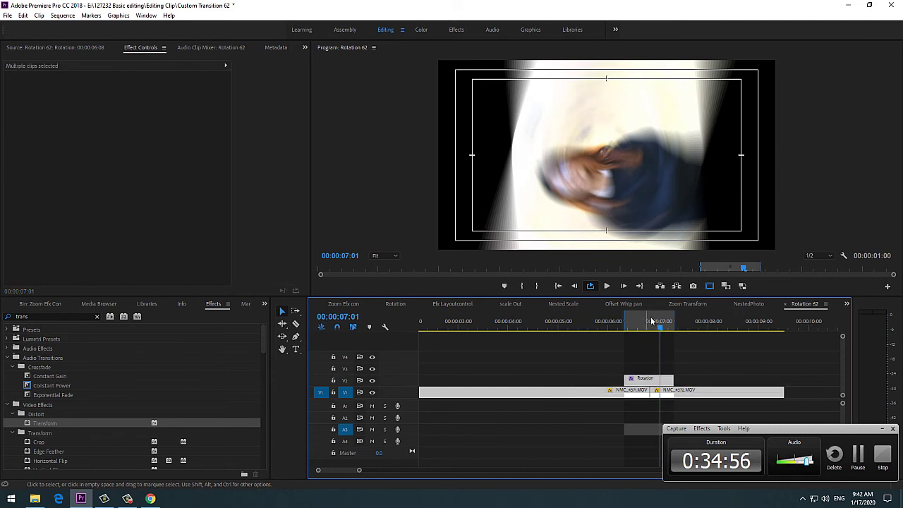
drag(647, 391, 648, 367)
drag(651, 319, 650, 319)
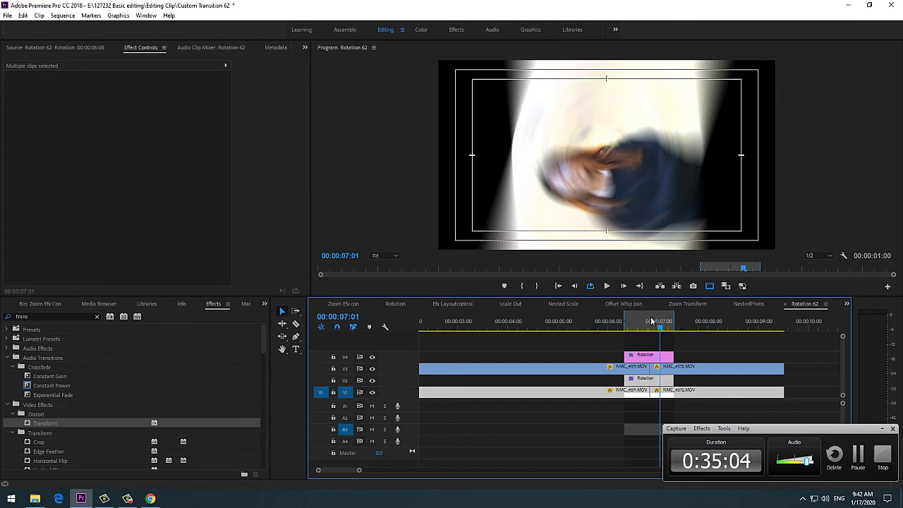
key(j)
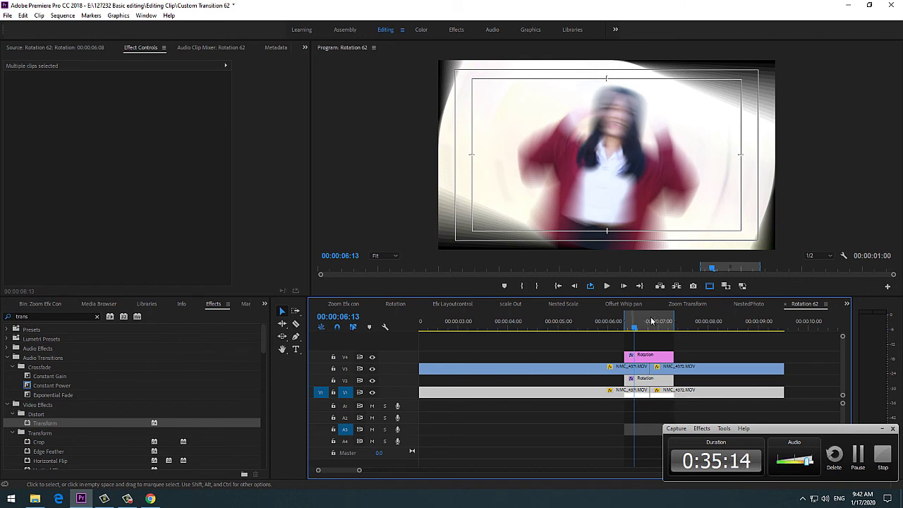
- Nest the original V1 clips and V2 Rotation adjustment layer as "Rotation Large" and play the transition from its start
drag(794, 403, 581, 379)
right_click(651, 321)
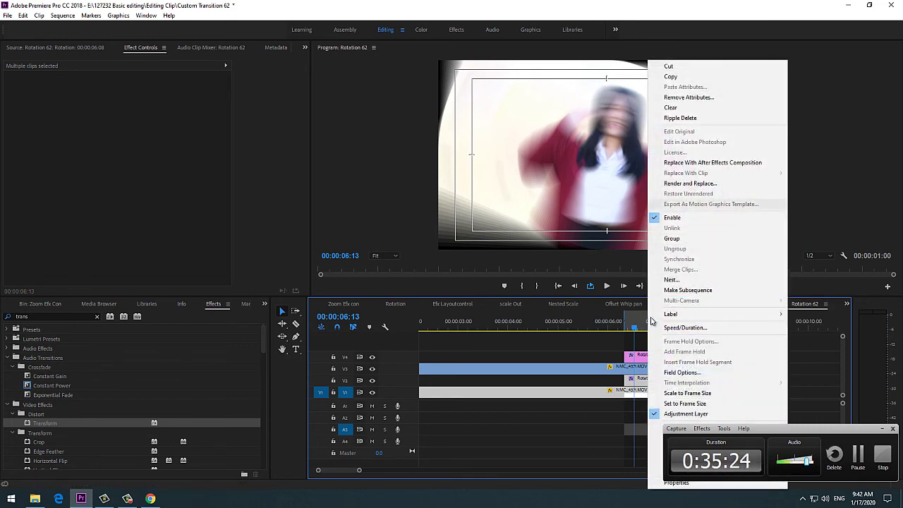
click(670, 280)
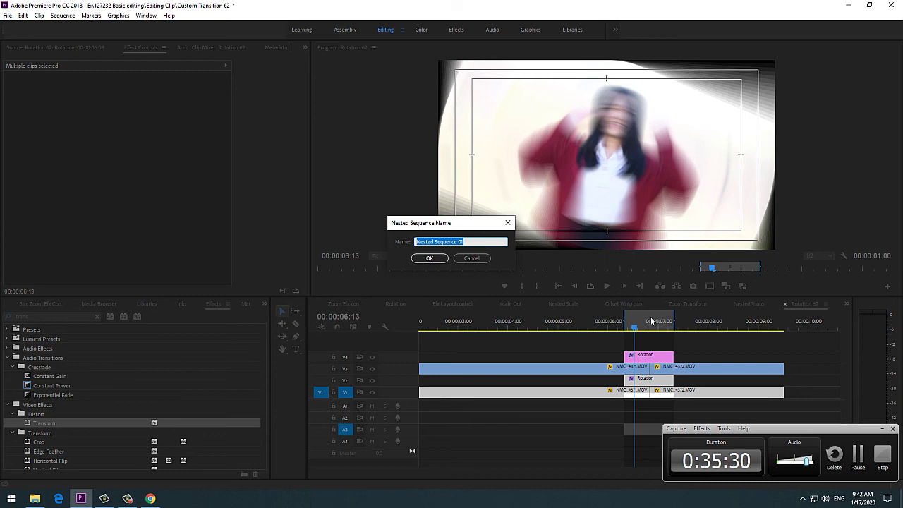
text(Rota)
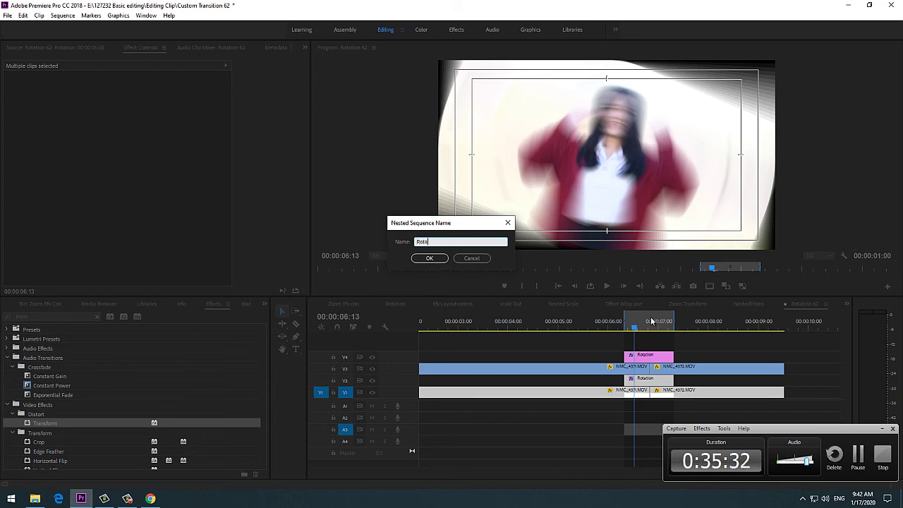
text(tion Large)
key(Return)
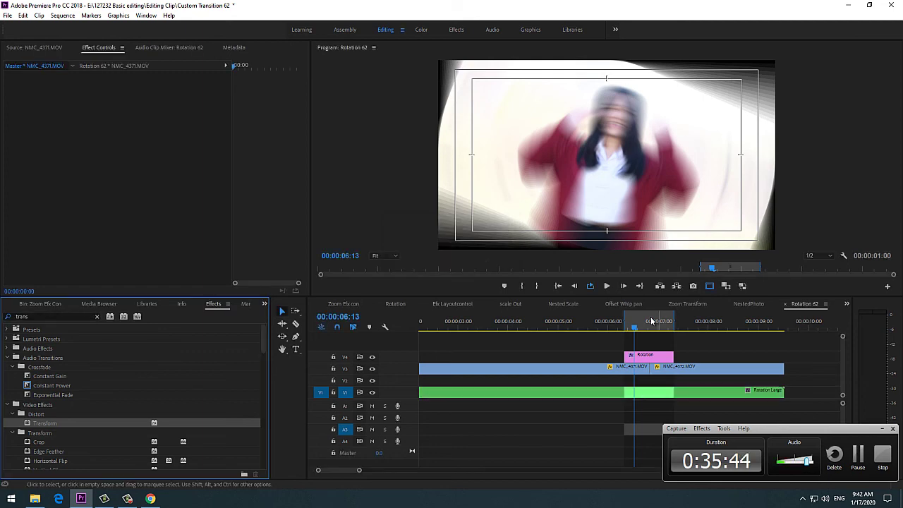
key(Up)
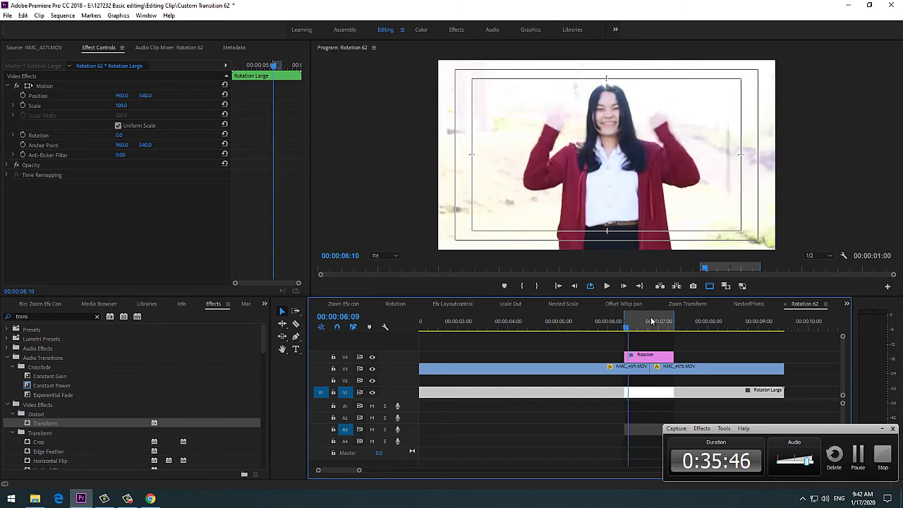
key(space)
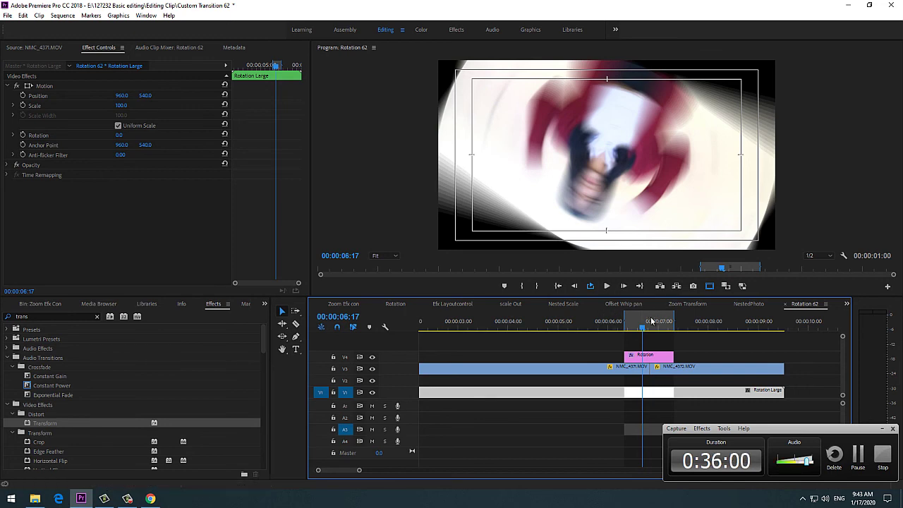
- Set the Scale of the nested Rotation Large clip on V1 to 577
key(Tab)
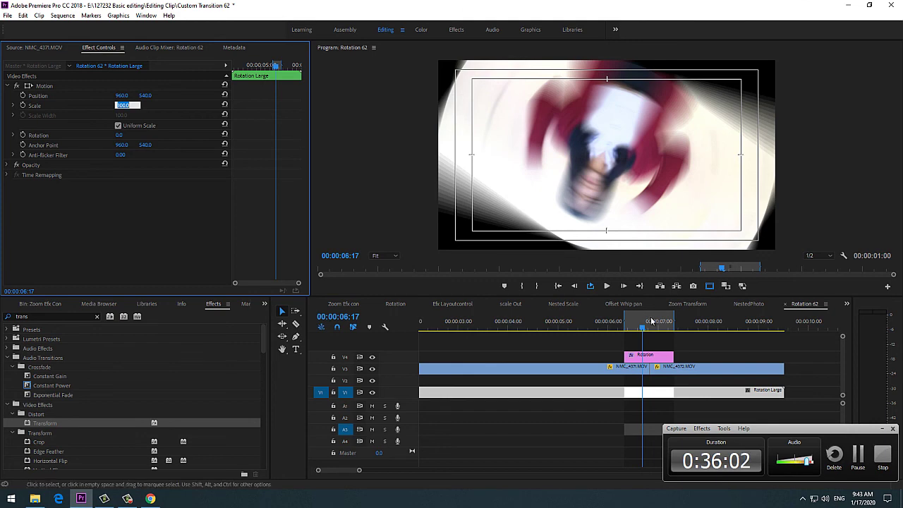
key(Return)
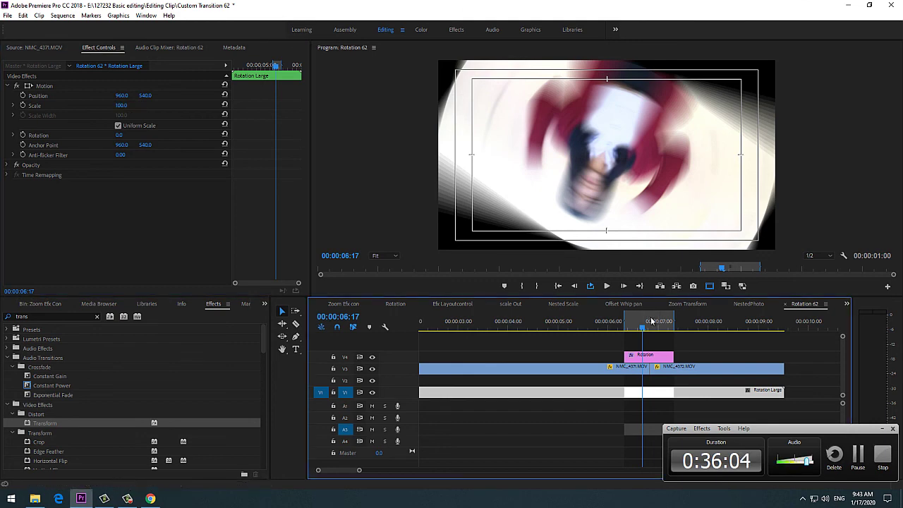
text(200)
key(Return)
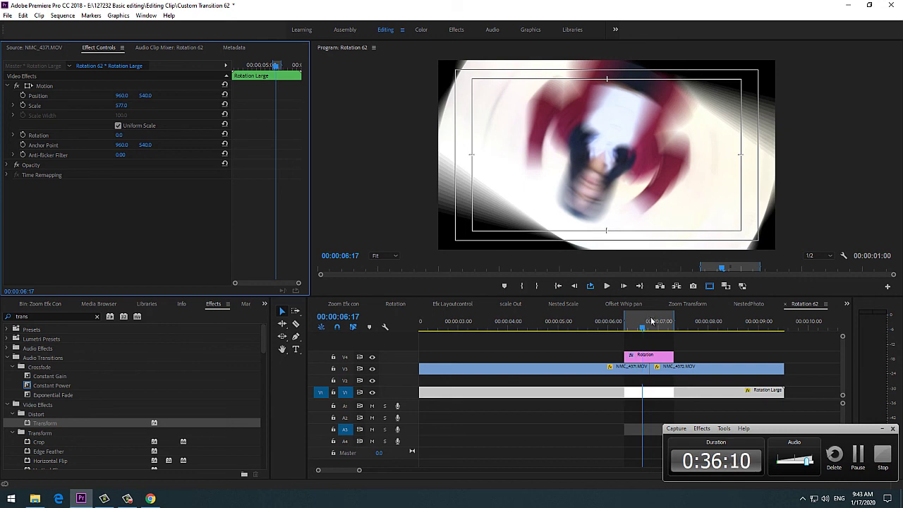
- Step frame by frame from before the rotation into the second clip to examine how the enlarged nest fills behind the upper layers
key(Left)
key(Left)
key(Left)
key(Left)
key(Left)
key(Left)
key(Left)
key(Left)
key(Left)
key(Left)
key(Left)
key(Left)
key(Left)
key(Left)
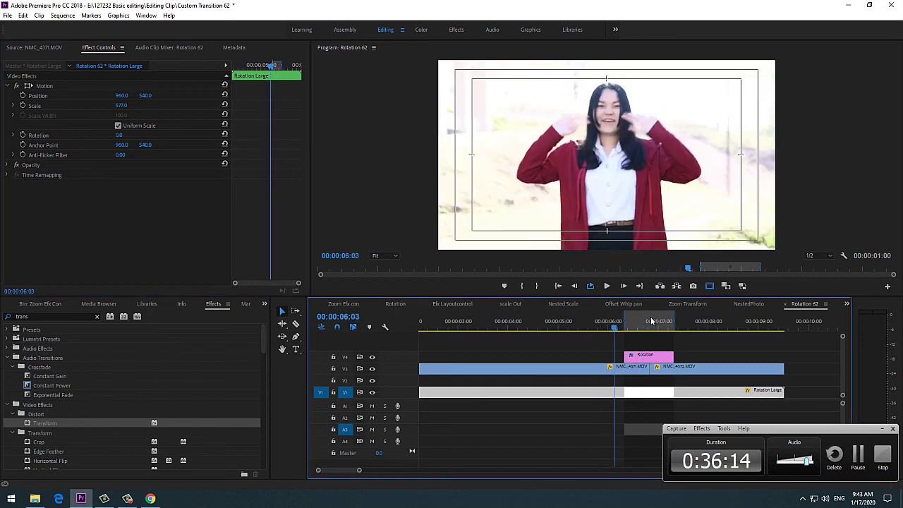
key(Right)
key(Right)
key(Right)
key(Right)
key(Right)
key(Right)
key(Right)
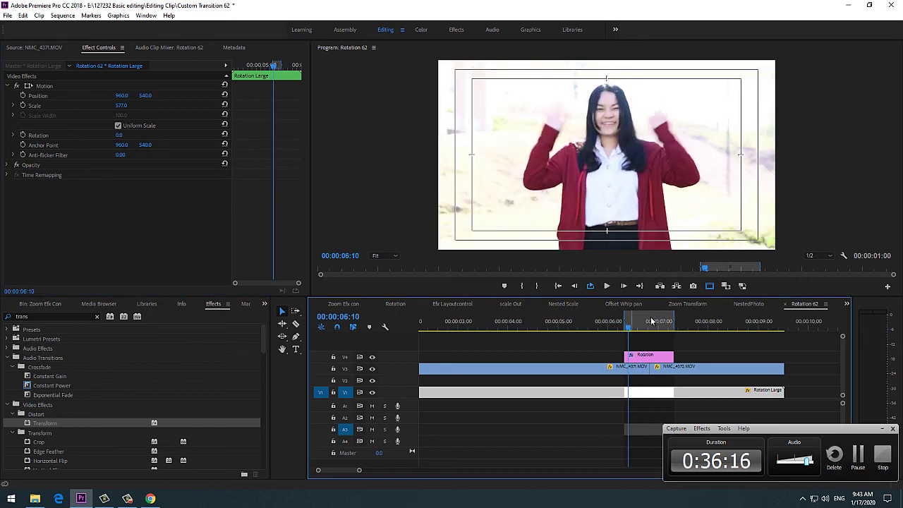
key(Right)
key(Right)
key(Right)
key(Right)
key(Right)
key(Right)
key(Right)
key(Right)
key(Right)
key(Right)
key(Right)
key(Right)
key(Right)
key(Right)
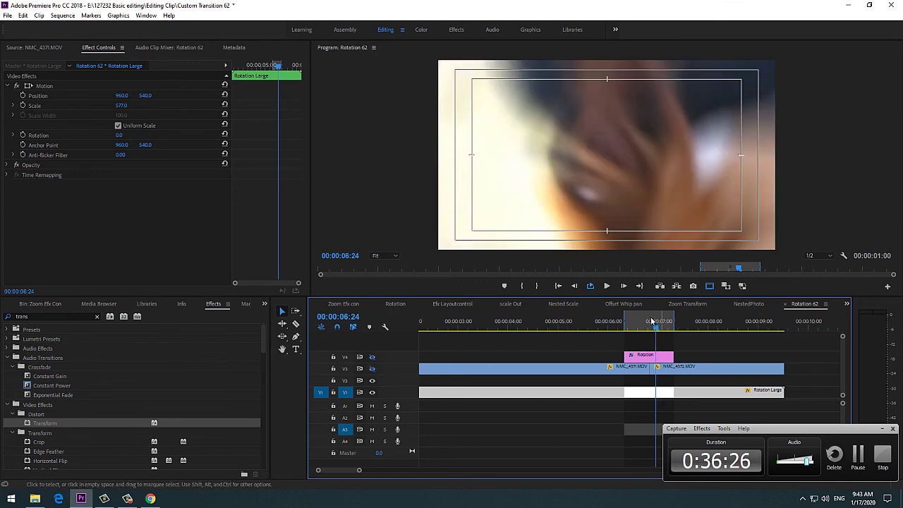
- Step back and forth around the cut with tracks V3 and V4 hidden to examine the enlarged Rotation Large layer alone
key(Left)
key(Left)
key(Left)
key(Left)
key(Left)
key(Left)
key(Left)
key(Left)
key(Left)
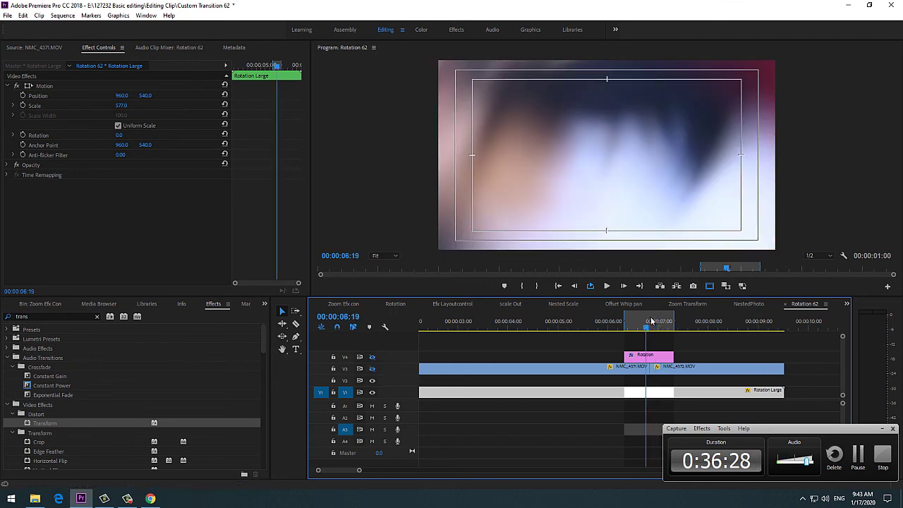
key(Right)
key(Right)
key(Right)
key(Right)
key(Right)
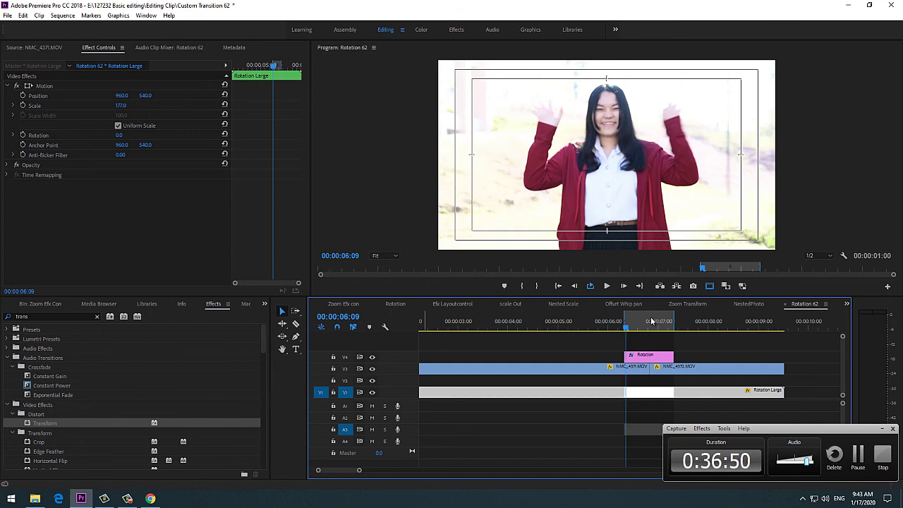
- Step into the first rotated frames with all tracks shown to check for black corners at 177 scale
key(Right)
key(Right)
key(Right)
key(Right)
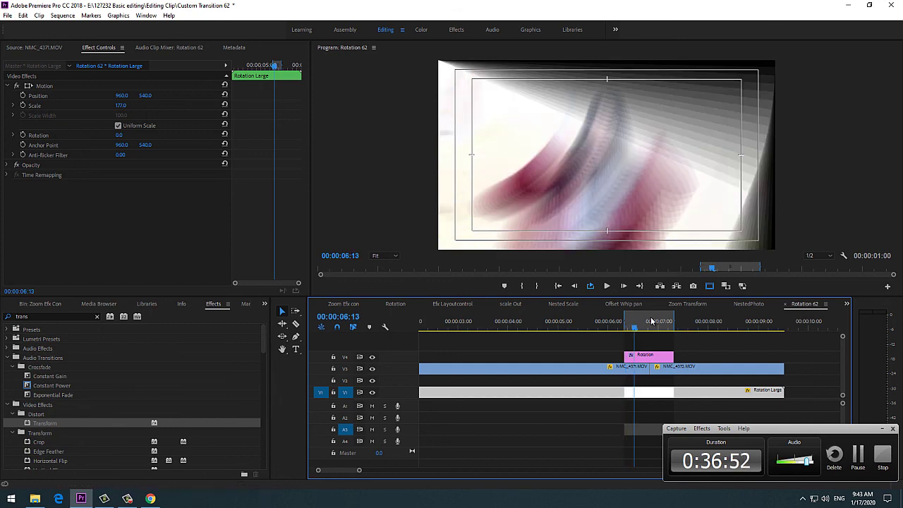
key(Right)
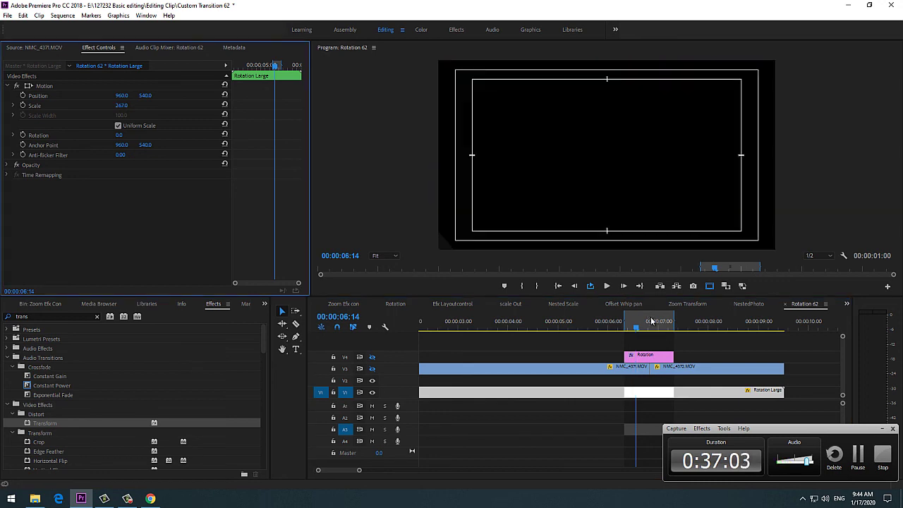
- Step through the transition with only Rotation Large shown at 267 scale to check its coverage and motion blur on both clips
click(651, 321)
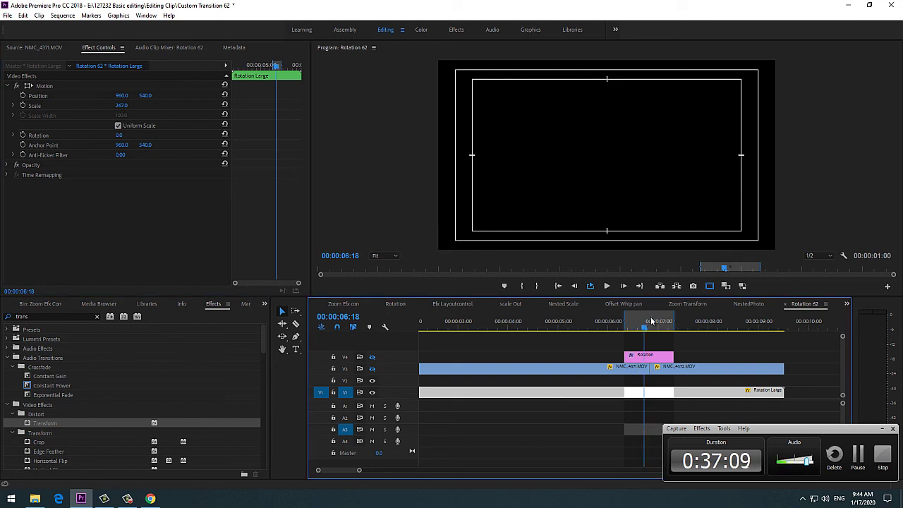
key(Left)
key(Left)
key(Left)
key(Left)
key(Left)
key(Left)
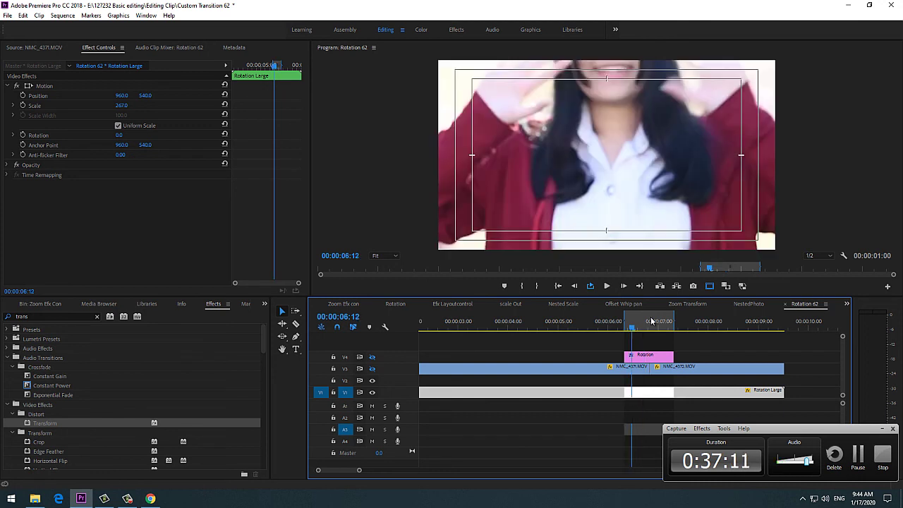
key(Right)
key(Right)
key(Right)
key(Right)
key(Right)
key(Right)
key(Right)
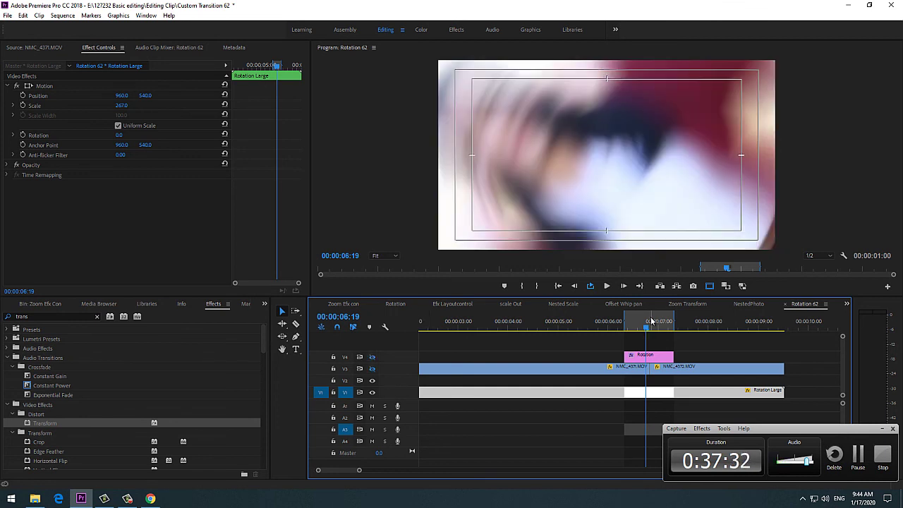
key(shift+Left)
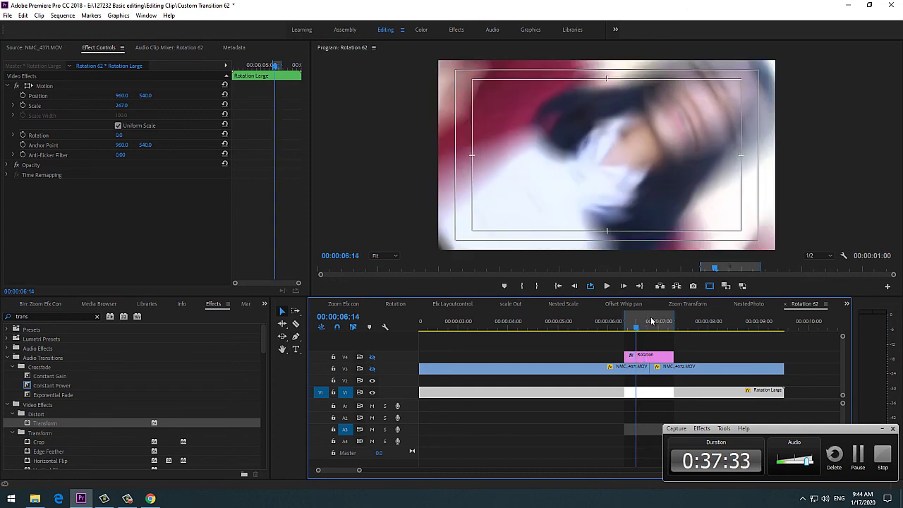
key(shift+Right)
key(shift+Right)
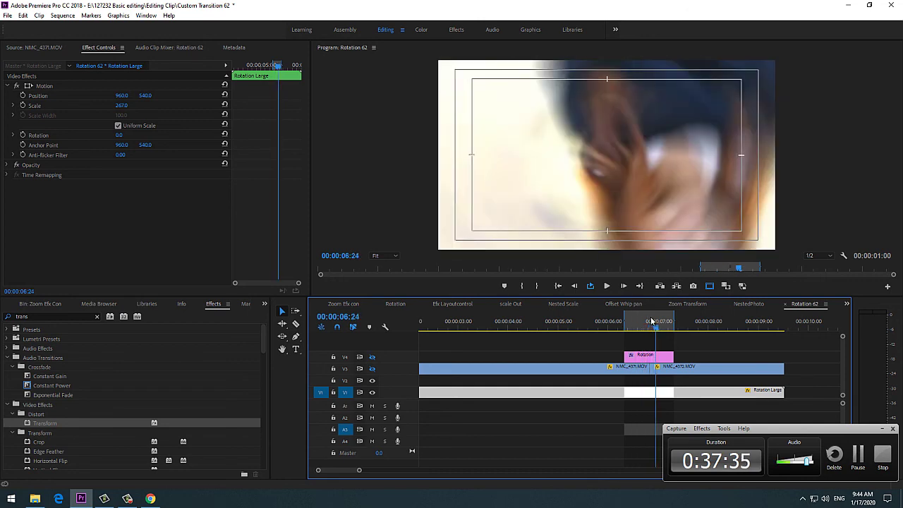
- Make tracks V3 and V4 visible again and step back to the rotated frames of the first clip to check the layers together
click(372, 368)
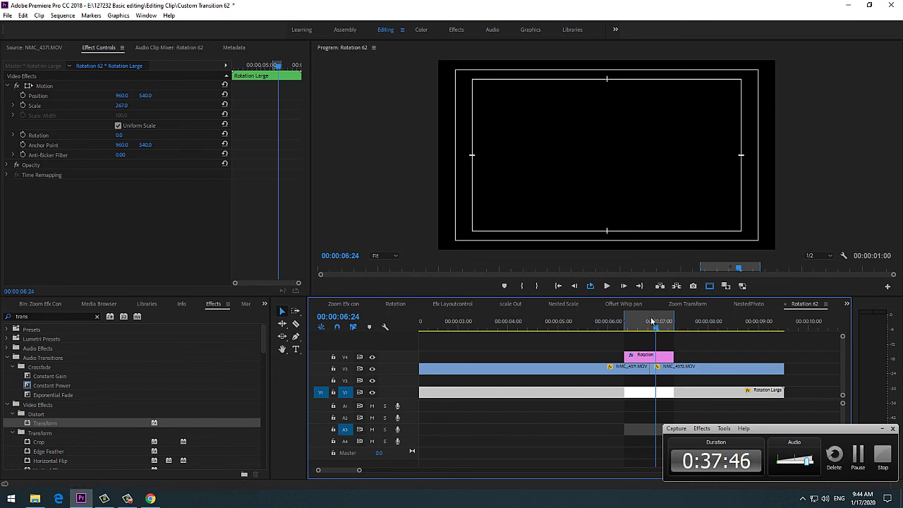
key(Right)
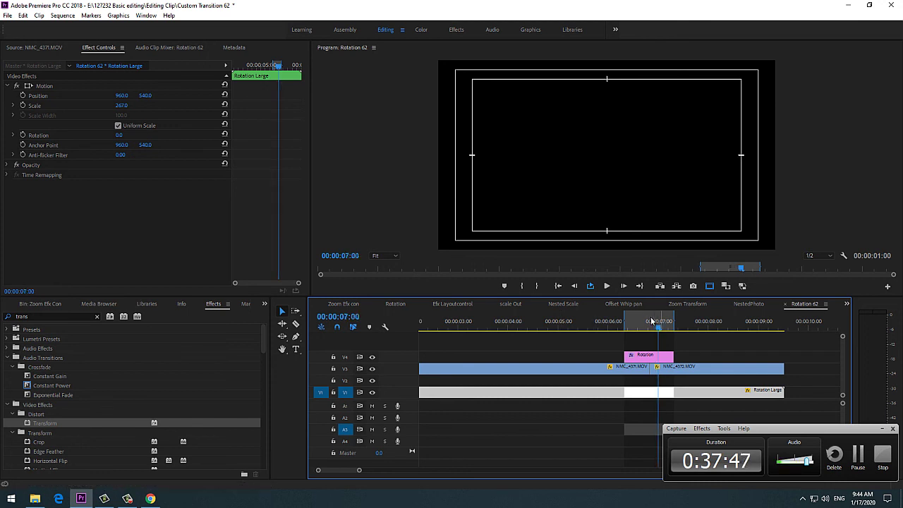
key(Left)
key(Left)
key(Left)
key(Left)
key(Left)
key(Left)
key(Left)
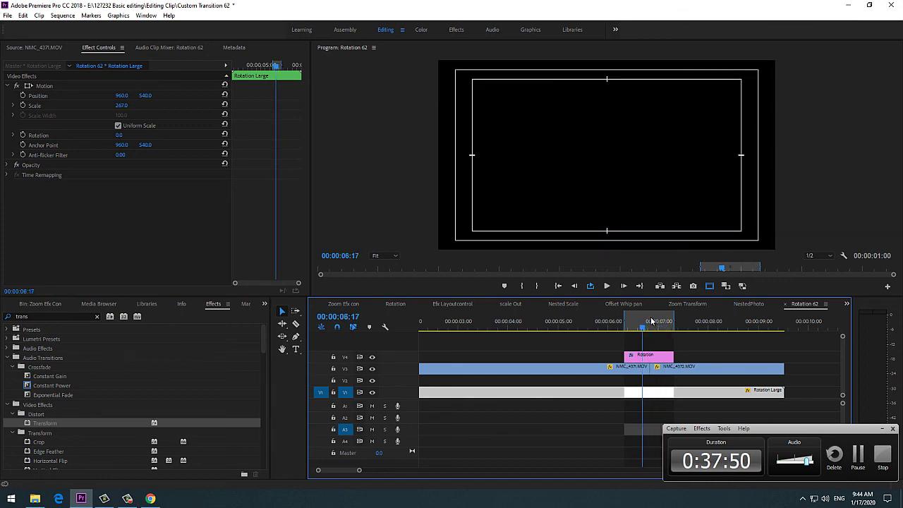
- Render the effects between the In and Out points around the transition
key(alt+s)
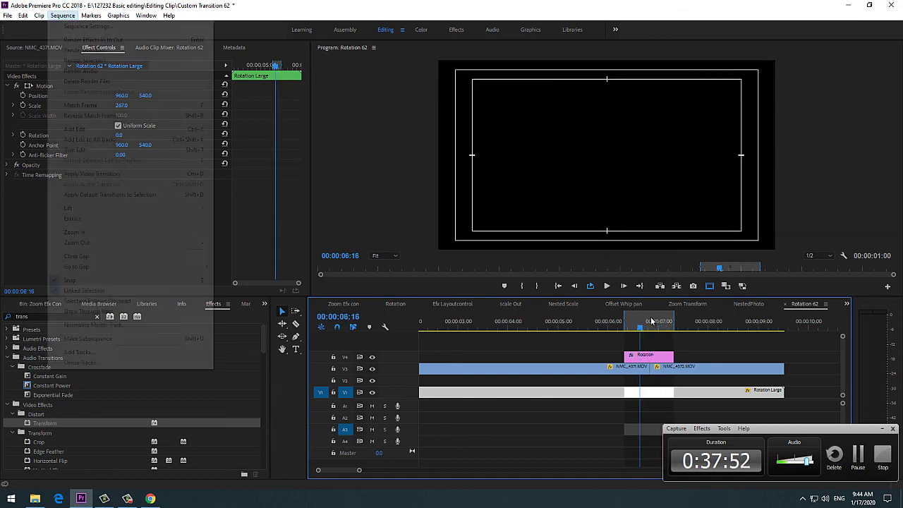
key(Down)
key(Down)
key(Return)
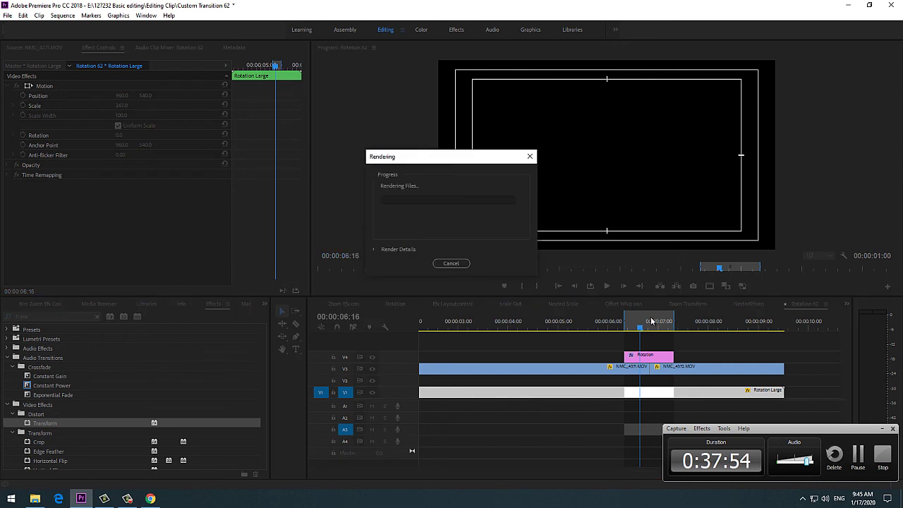